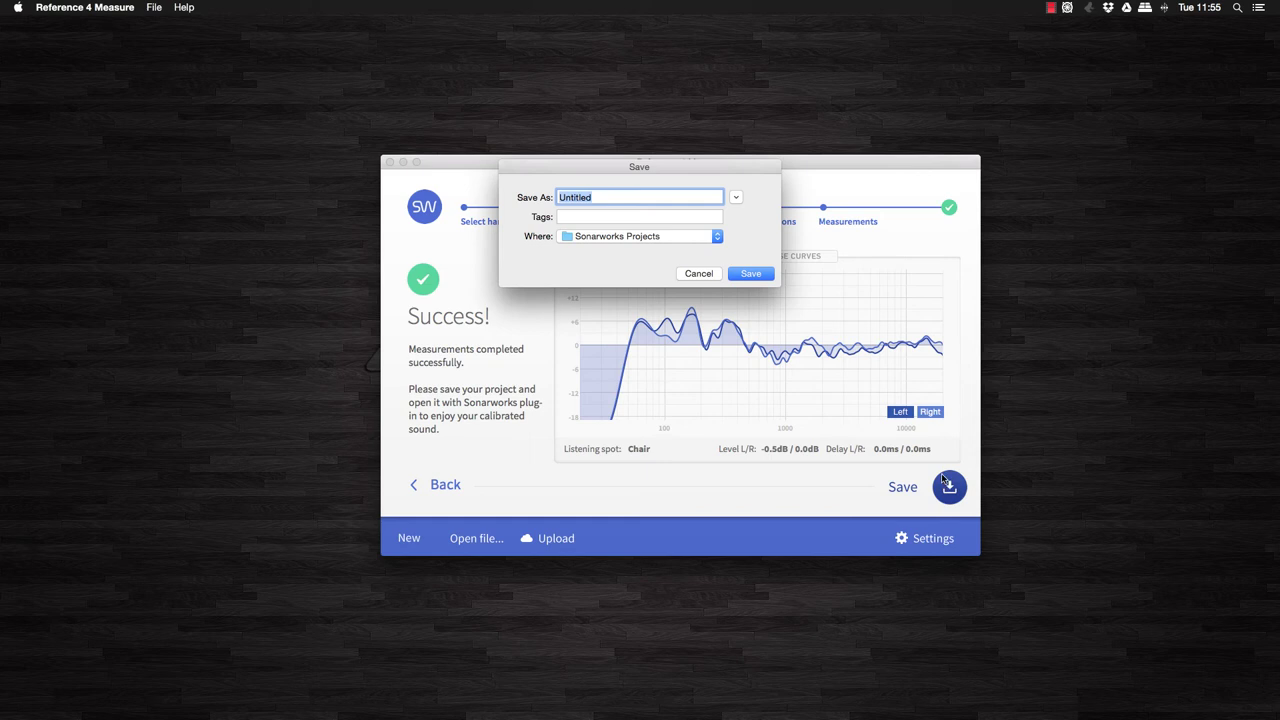
# Save the measurement project as "JGRStudios Adam A7X Calibration" in the Sonarworks Projects folder and close the measurement window
pyautogui.write('J')
pyautogui.write('GRS')
pyautogui.write('tudio')
pyautogui.write('s Adam ')
pyautogui.write('Cl')
pyautogui.write('libration')
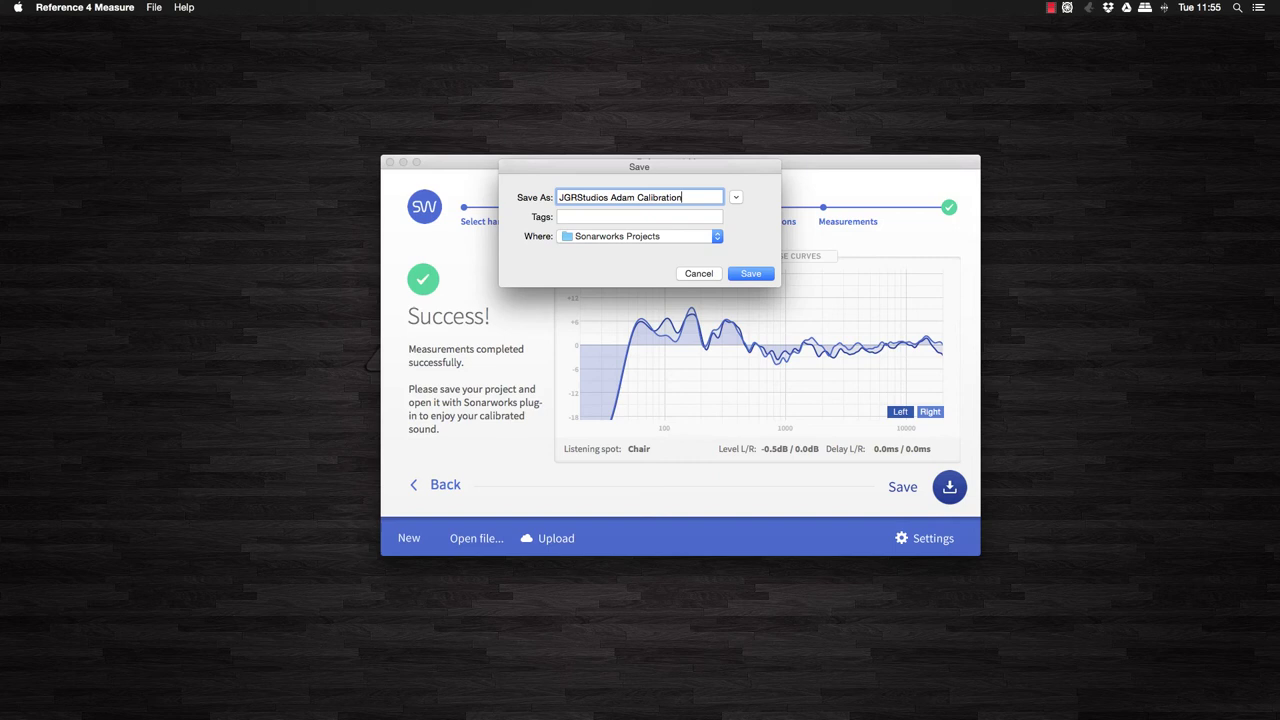
pyautogui.click(749, 275)
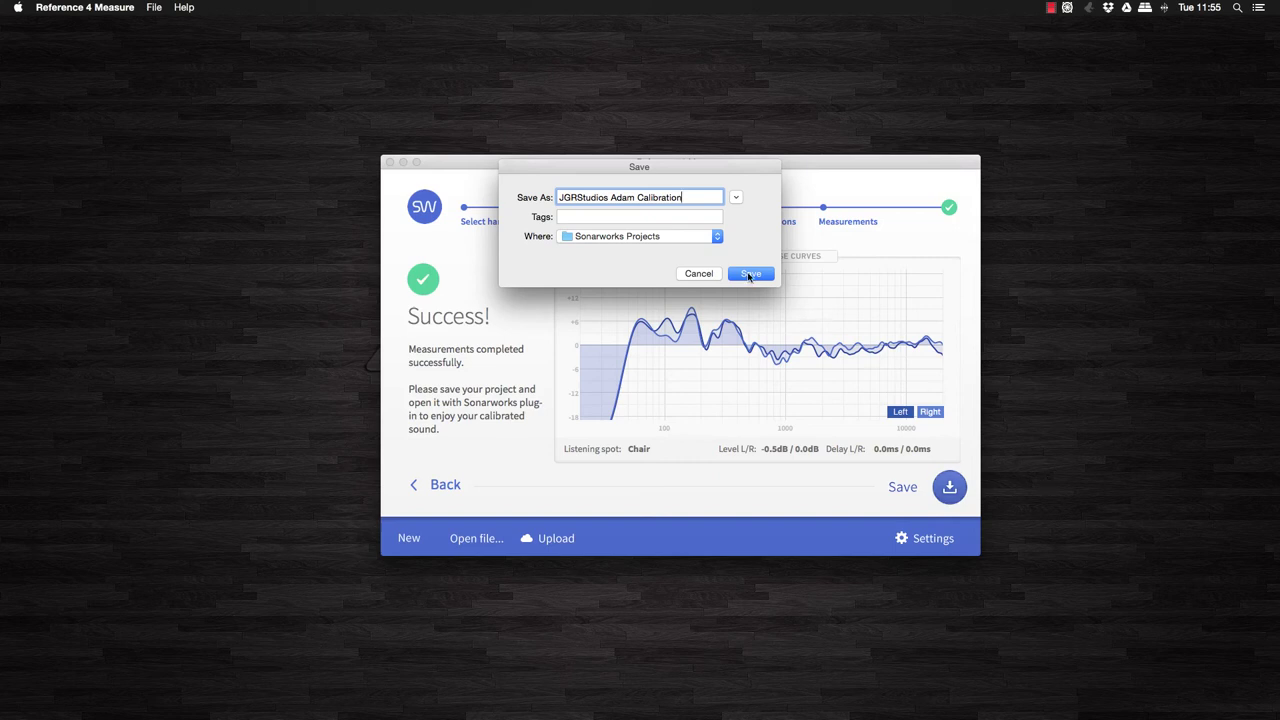
pyautogui.click(638, 197)
pyautogui.write('A7X')
pyautogui.click(766, 273)
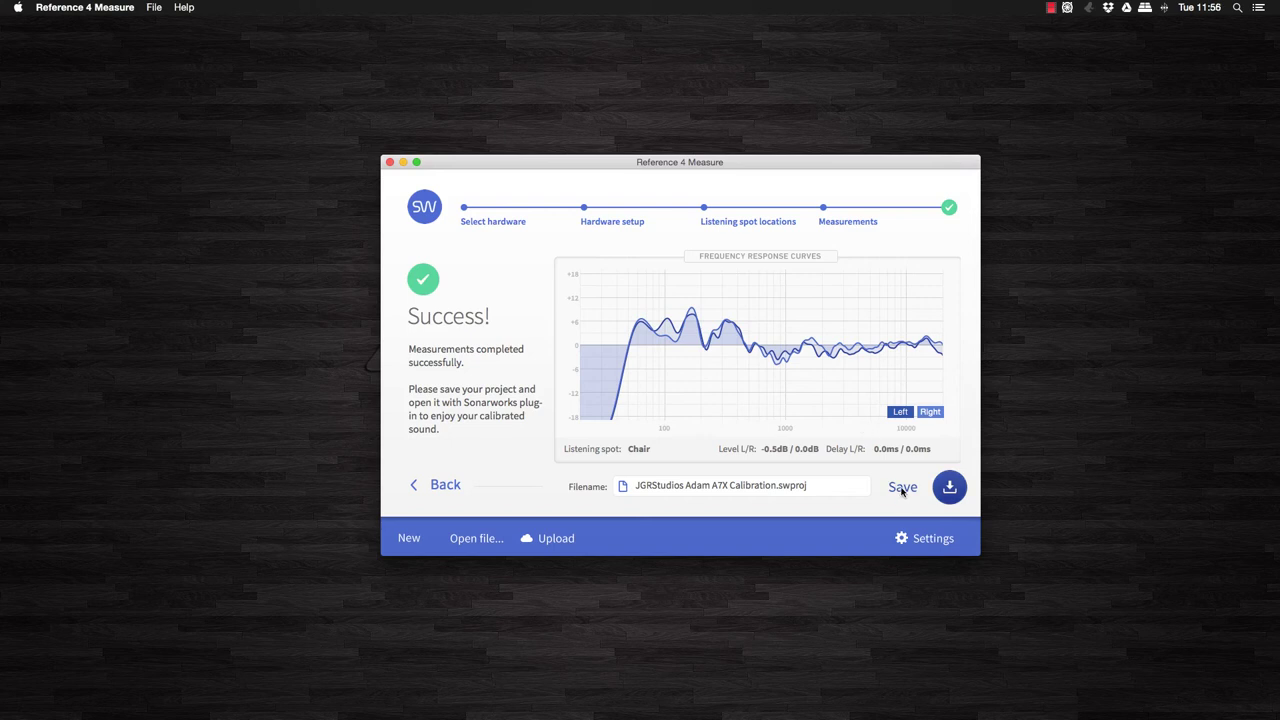
pyautogui.click(389, 162)
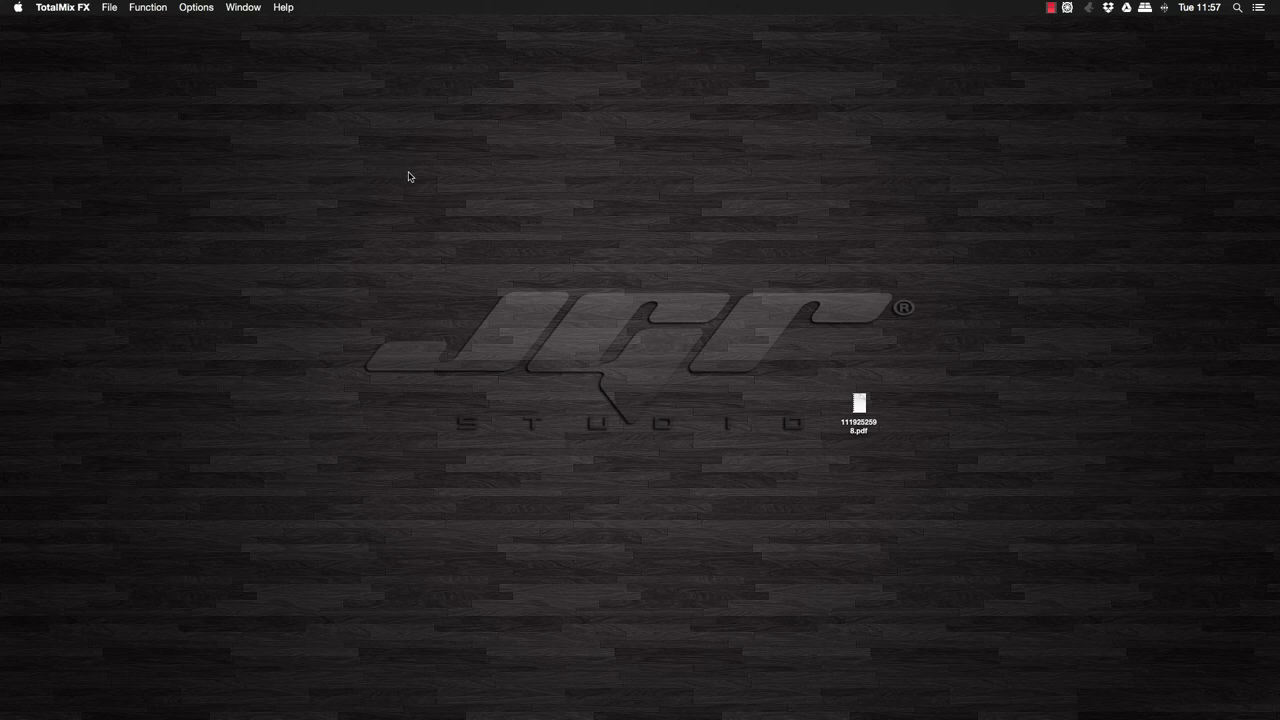
# Open the recent song Kalispera in Studio One and briefly run its playback
pyautogui.click(651, 694)
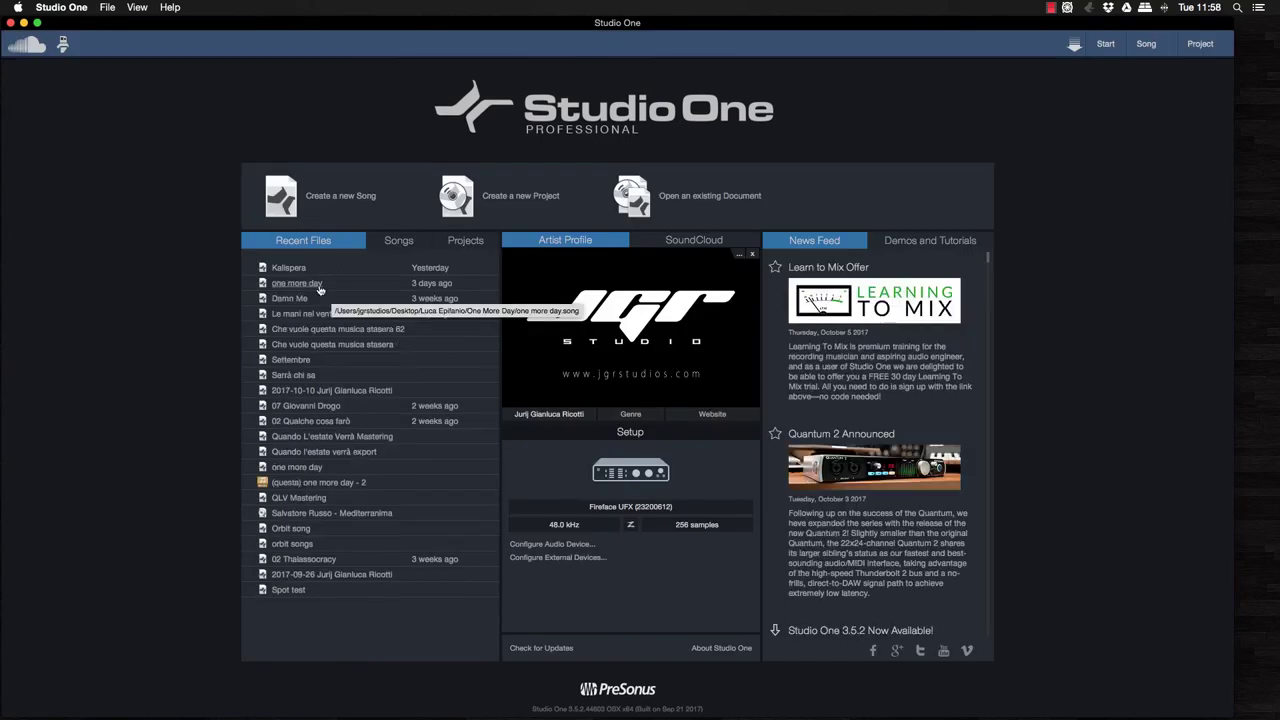
pyautogui.click(300, 275)
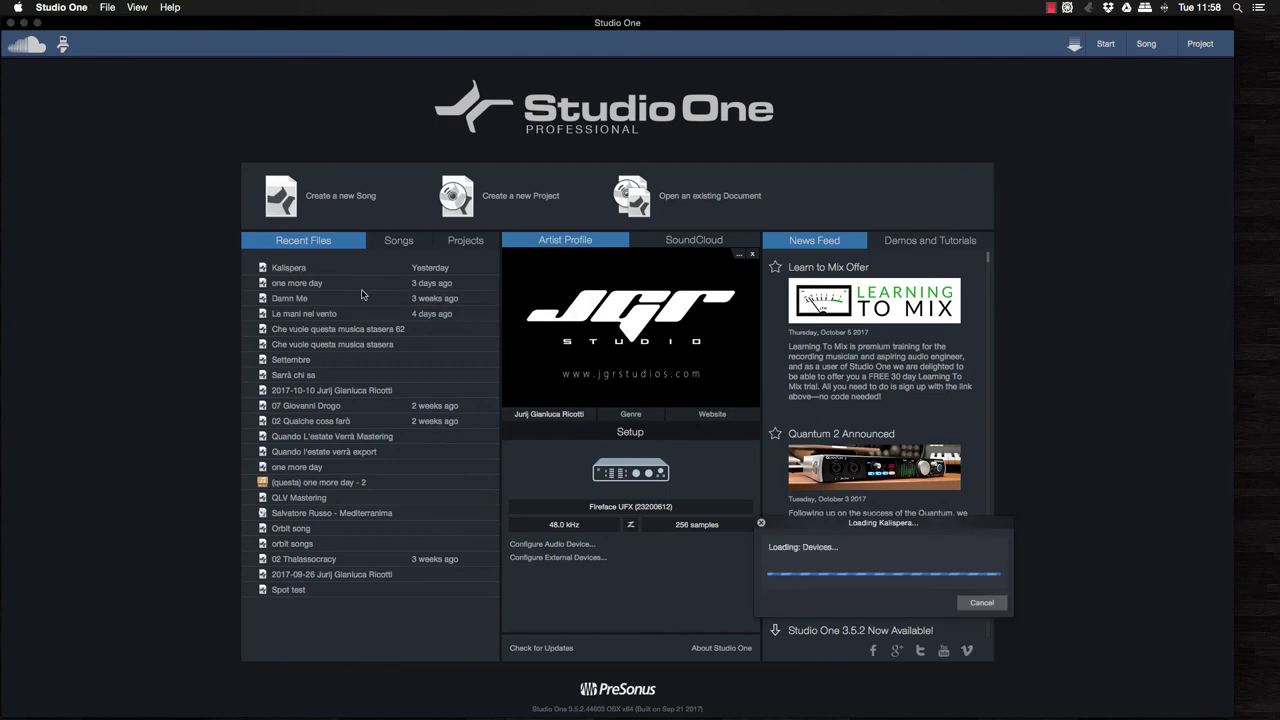
pyautogui.press('space')
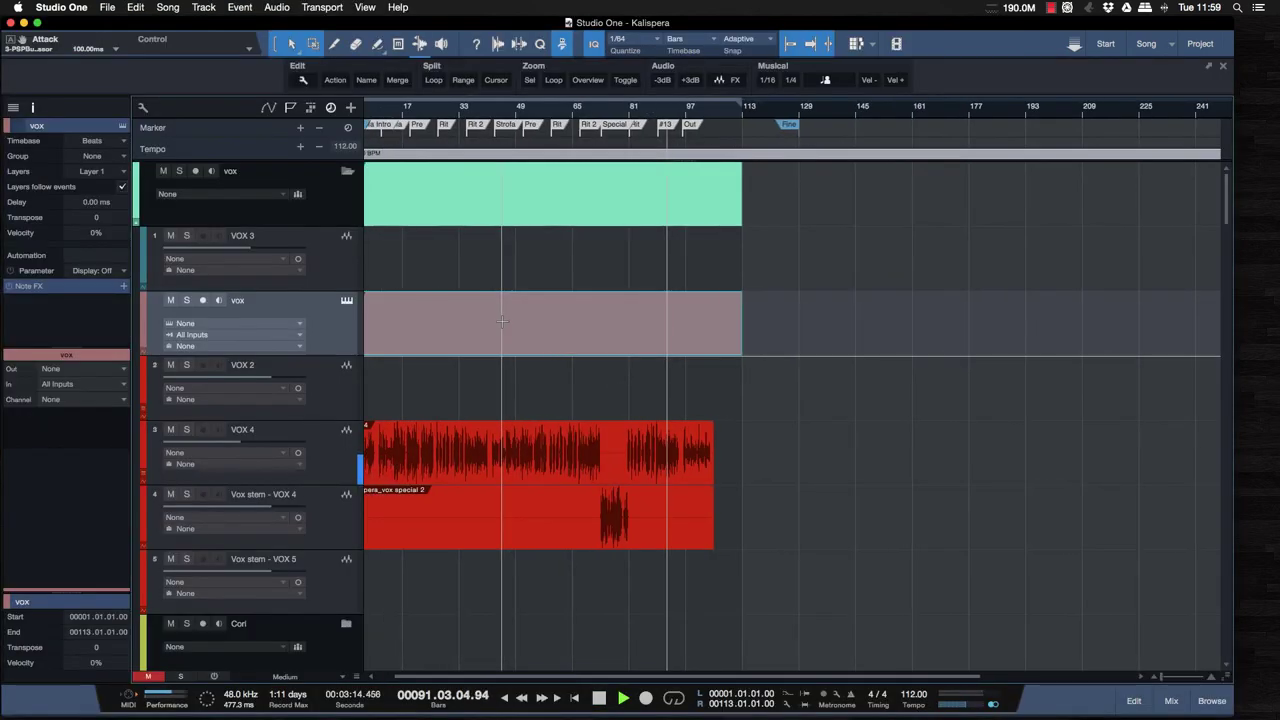
pyautogui.moveTo(501, 321); pyautogui.dragTo(481, 347)
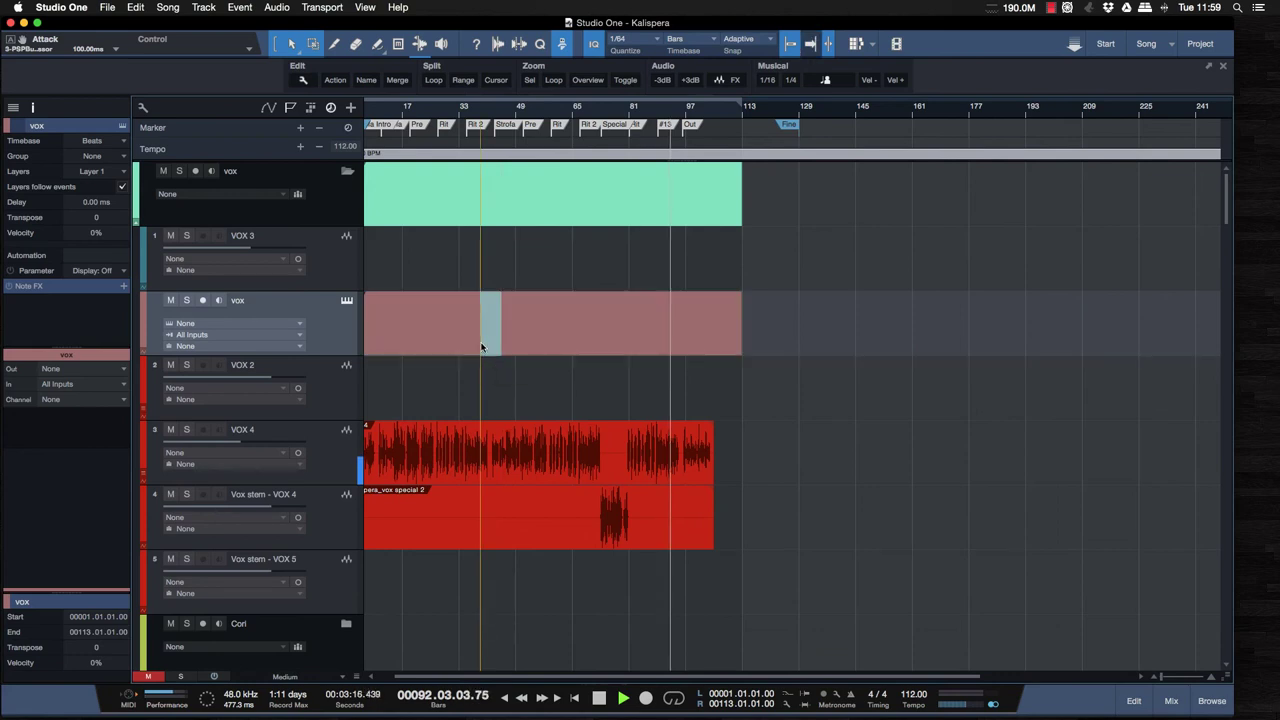
pyautogui.press('space')
# Show the mixer and enlarge it so the main output's insert and post-fader slots are accessible
pyautogui.click(1170, 701)
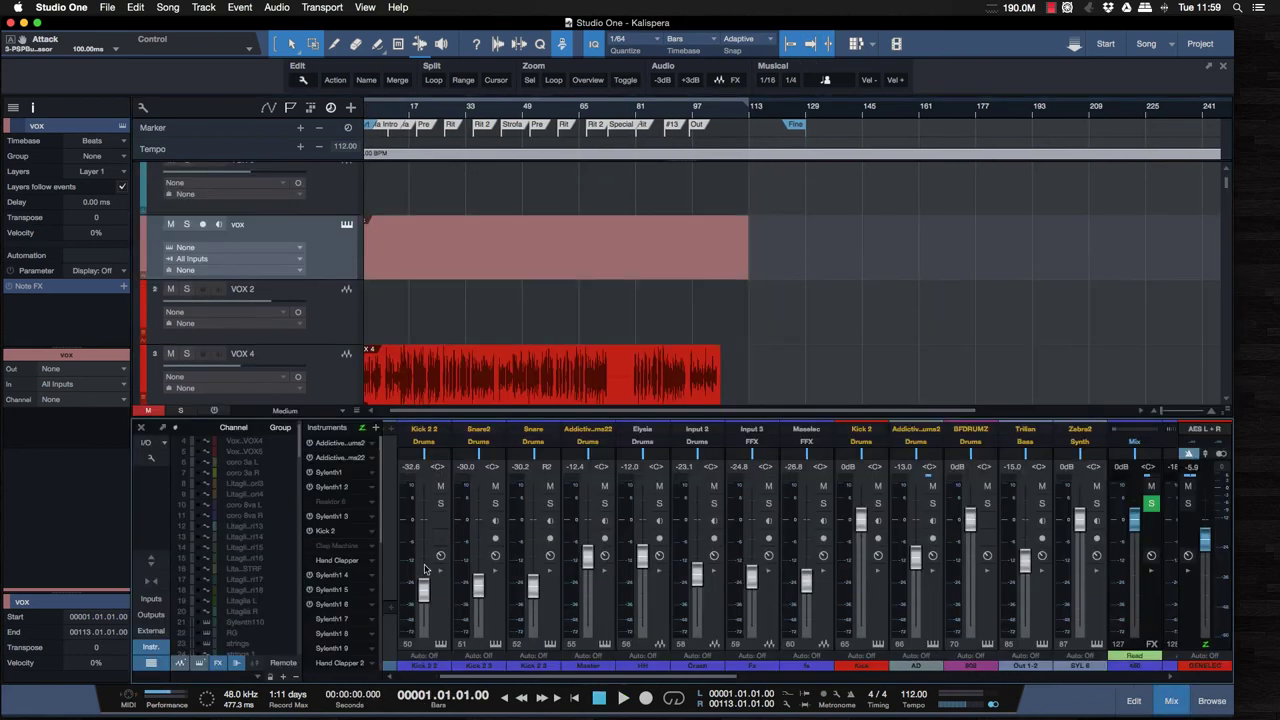
pyautogui.click(149, 562)
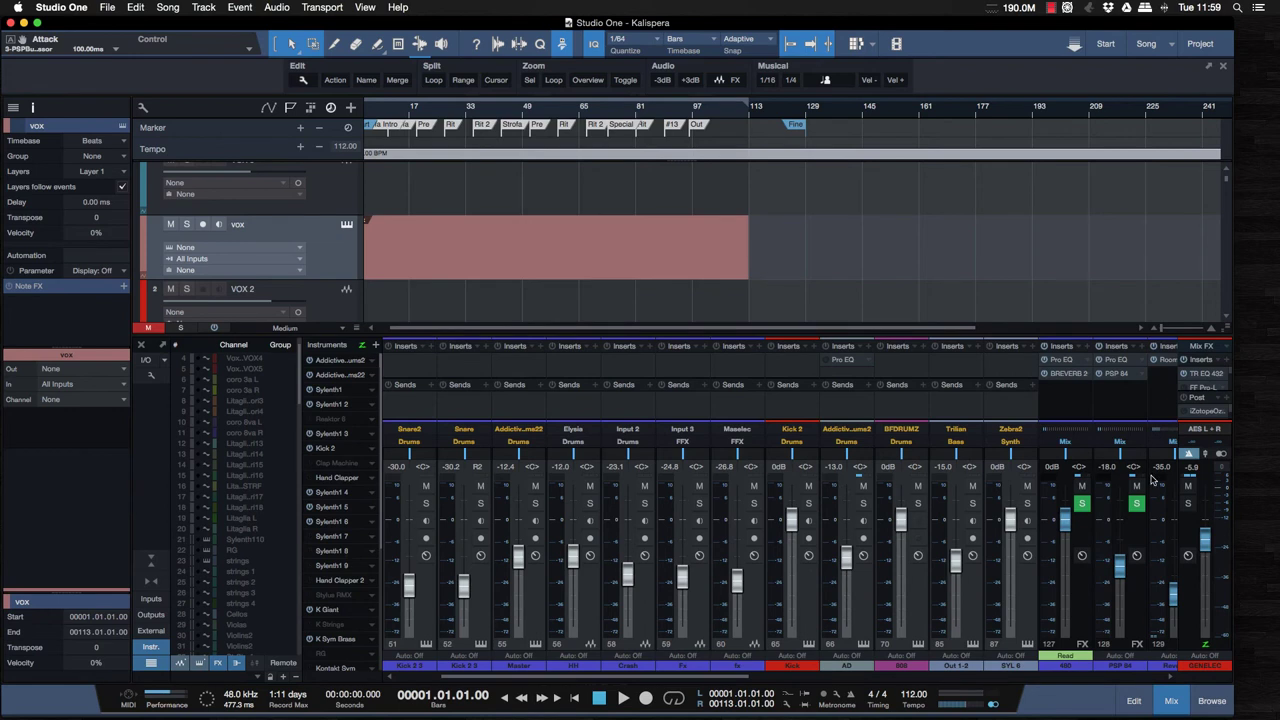
pyautogui.moveTo(1145, 336); pyautogui.dragTo(1145, 208)
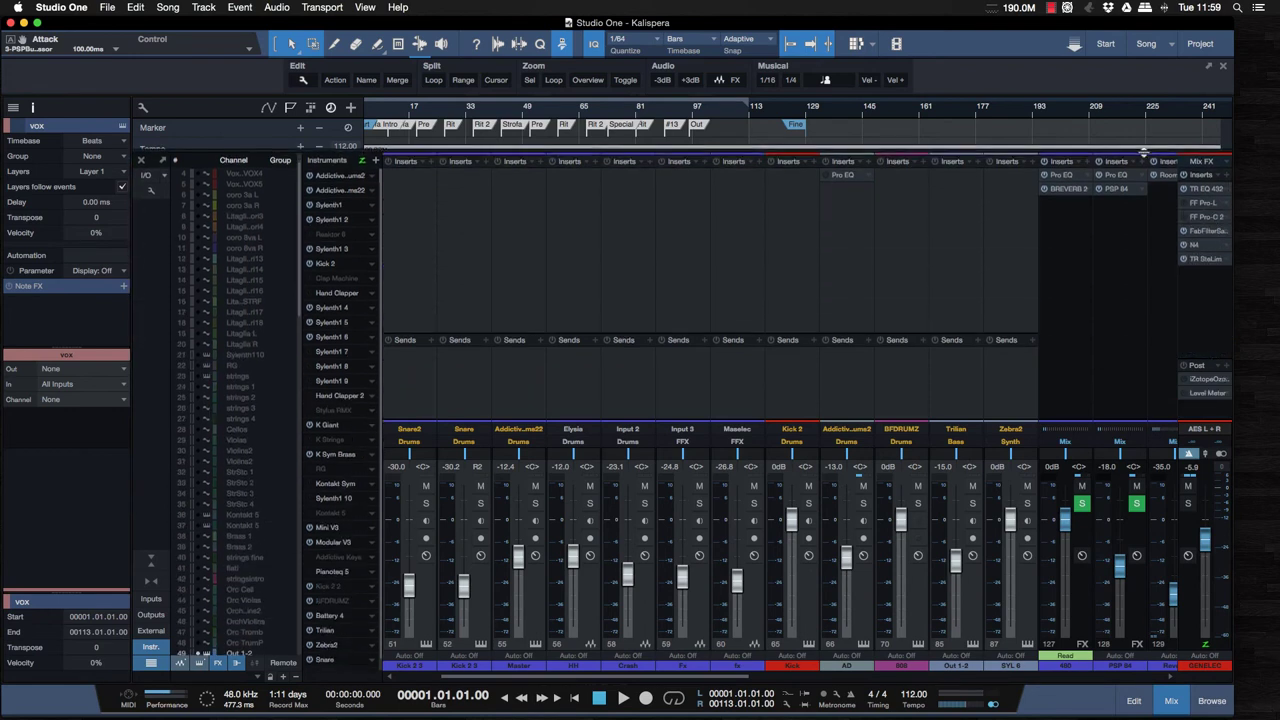
# Find and add the Sonarworks Reference 4 plug-in to the main output's post-fader effects
pyautogui.click(1225, 366)
pyautogui.click(1182, 398)
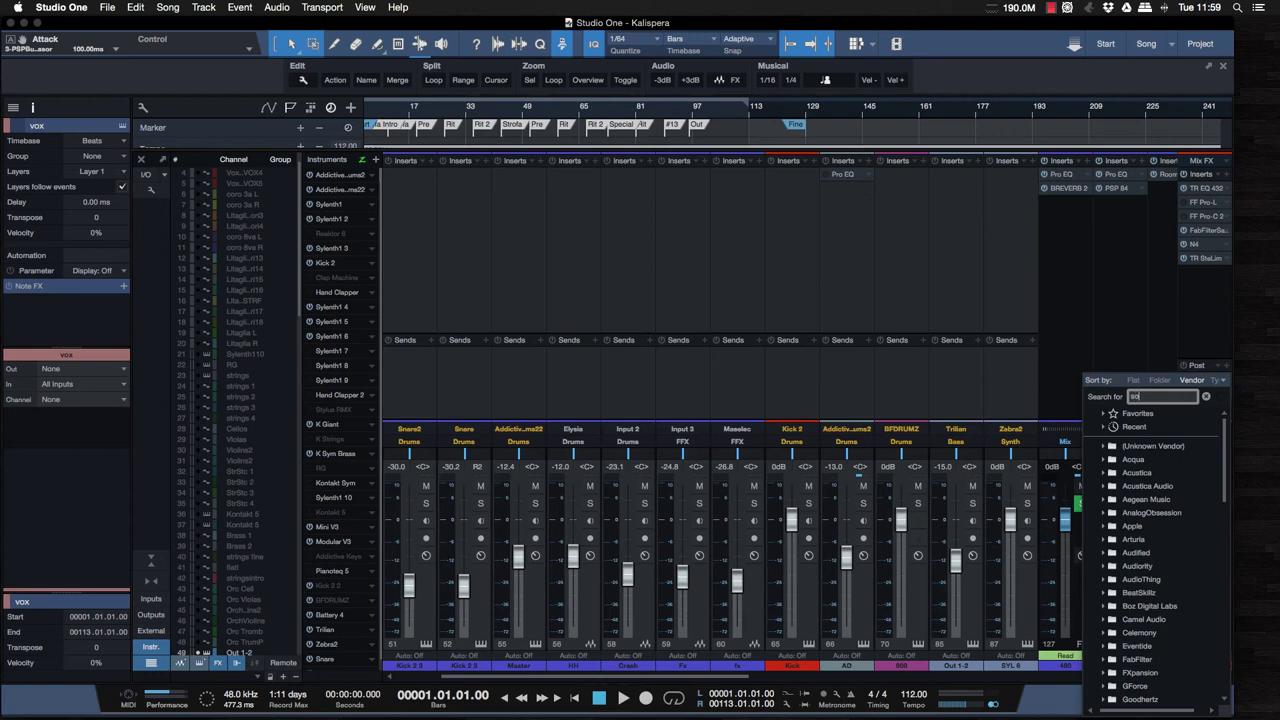
pyautogui.write('sonar')
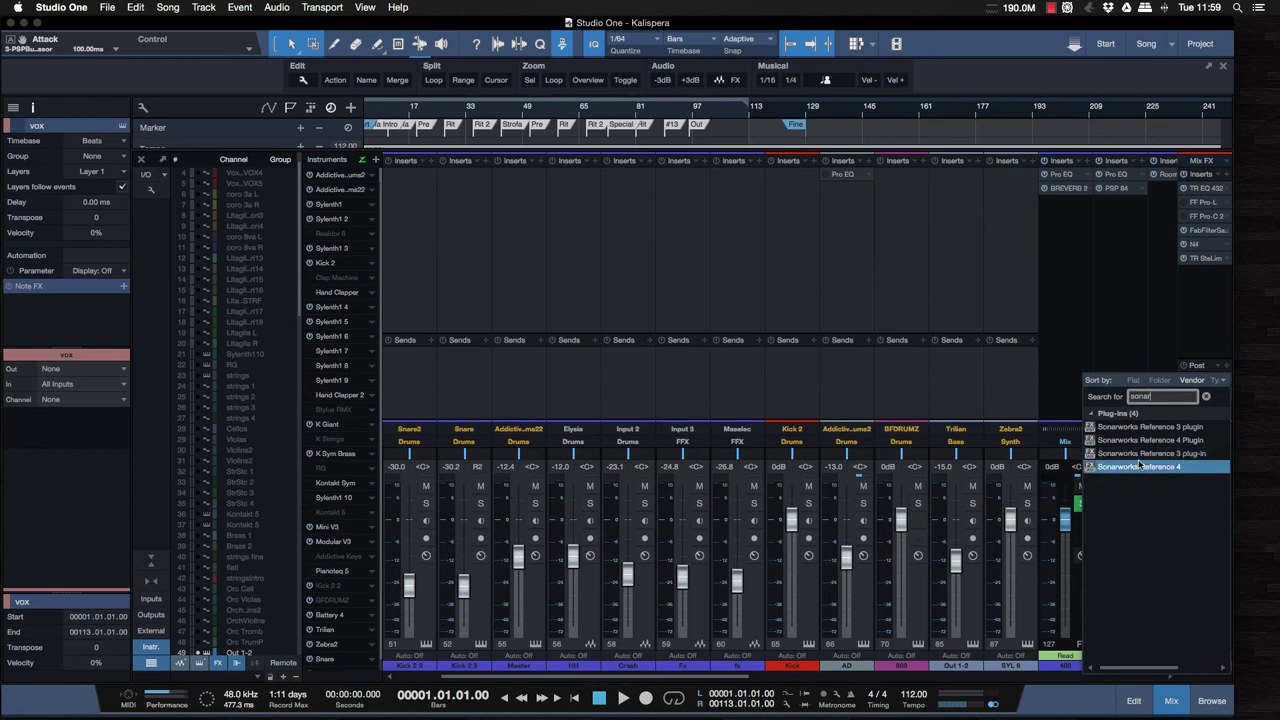
pyautogui.click(1138, 467)
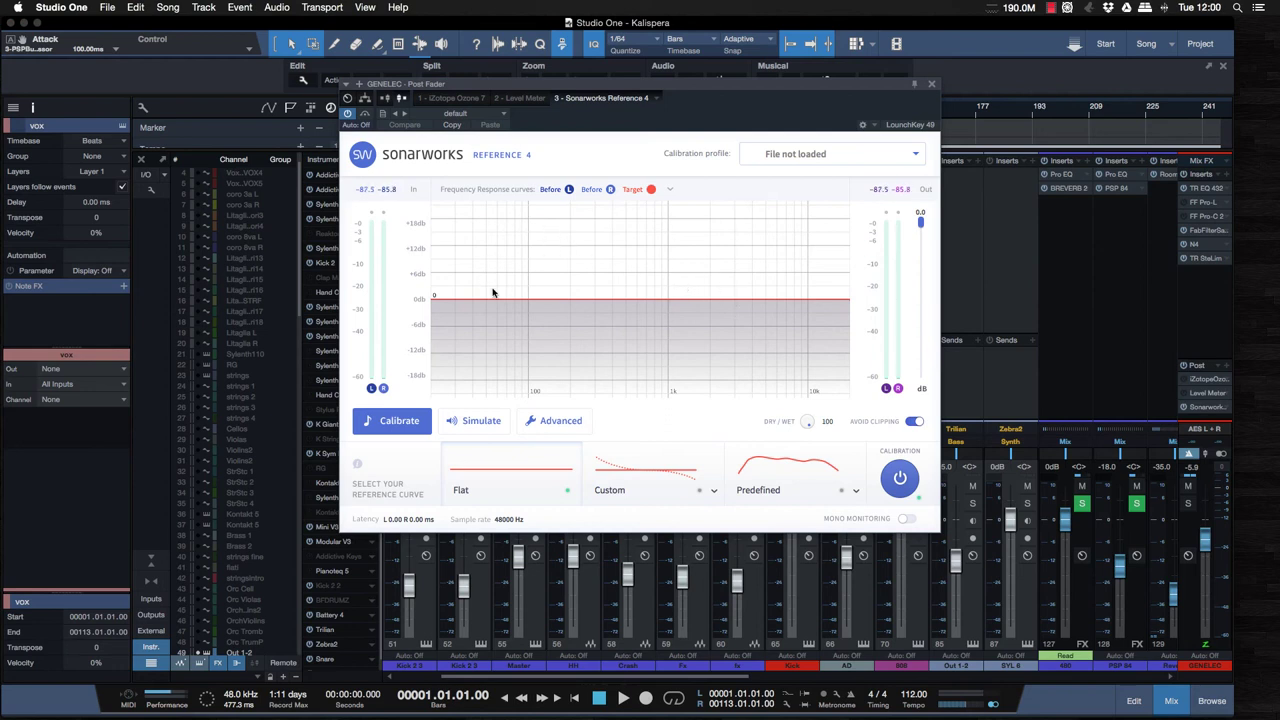
# Load the JGRStudios Adam A7X Calibration.swproj file as the plug-in's calibration profile
pyautogui.click(873, 160)
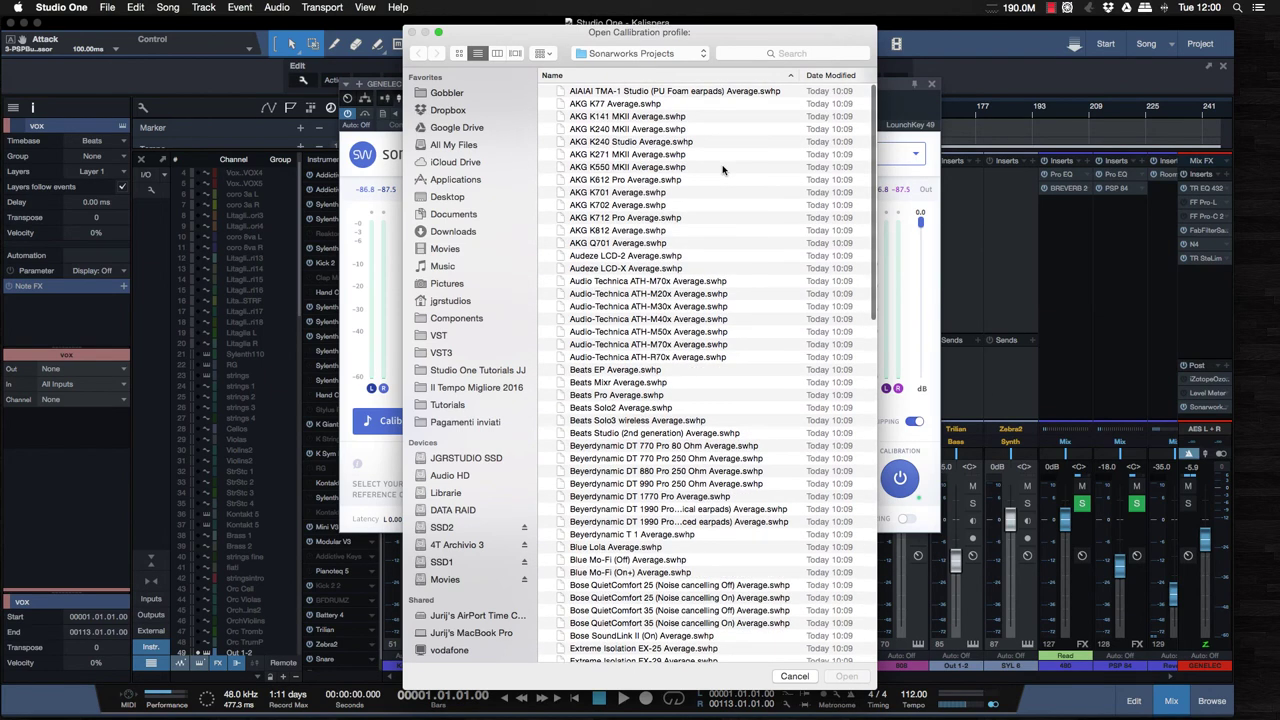
pyautogui.scroll(-10, 723, 170)
pyautogui.click(603, 181)
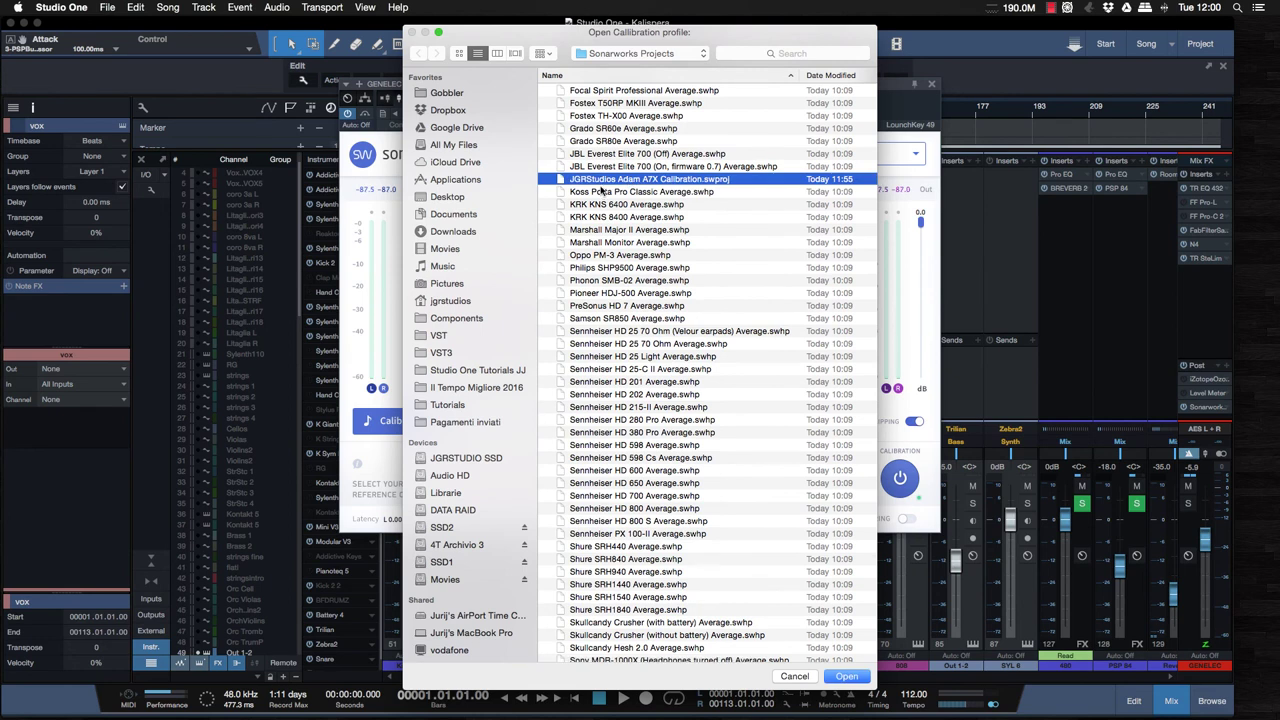
pyautogui.click(850, 678)
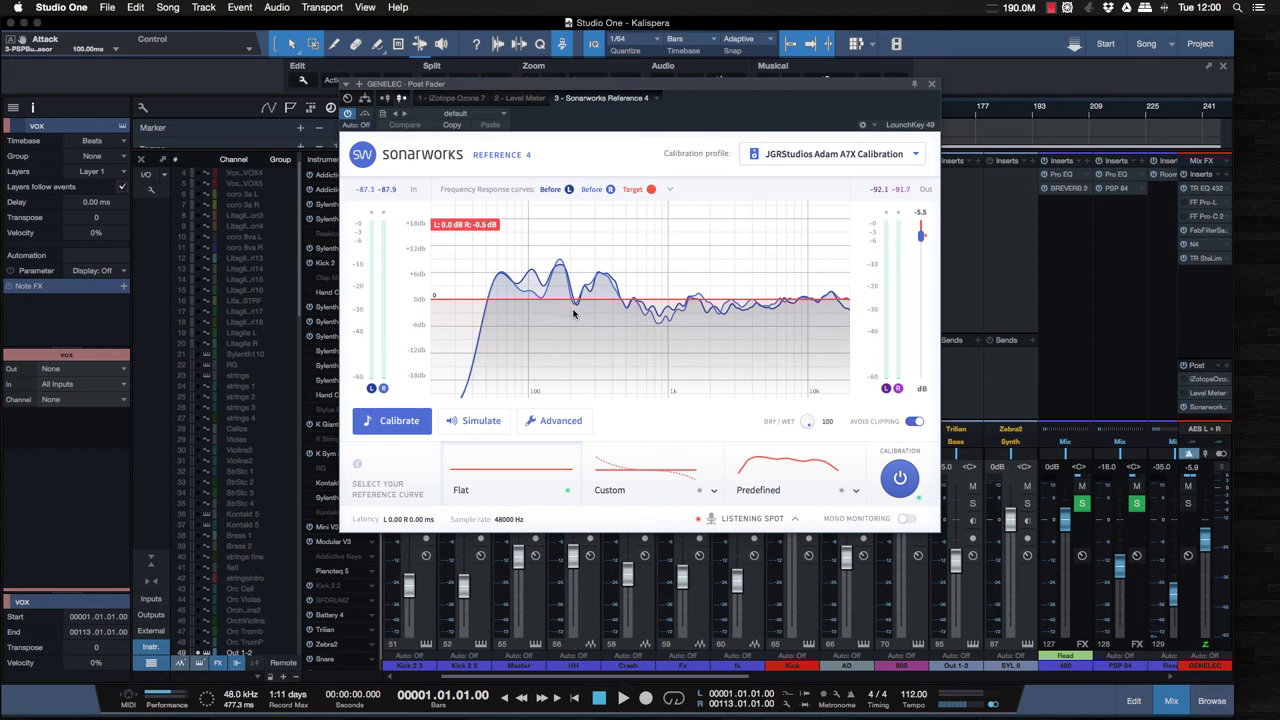
# In Simulate mode, assign French hi-fi home speaker simulation to empty preset 3 and German studio headphone simulation to empty preset 4
pyautogui.click(501, 422)
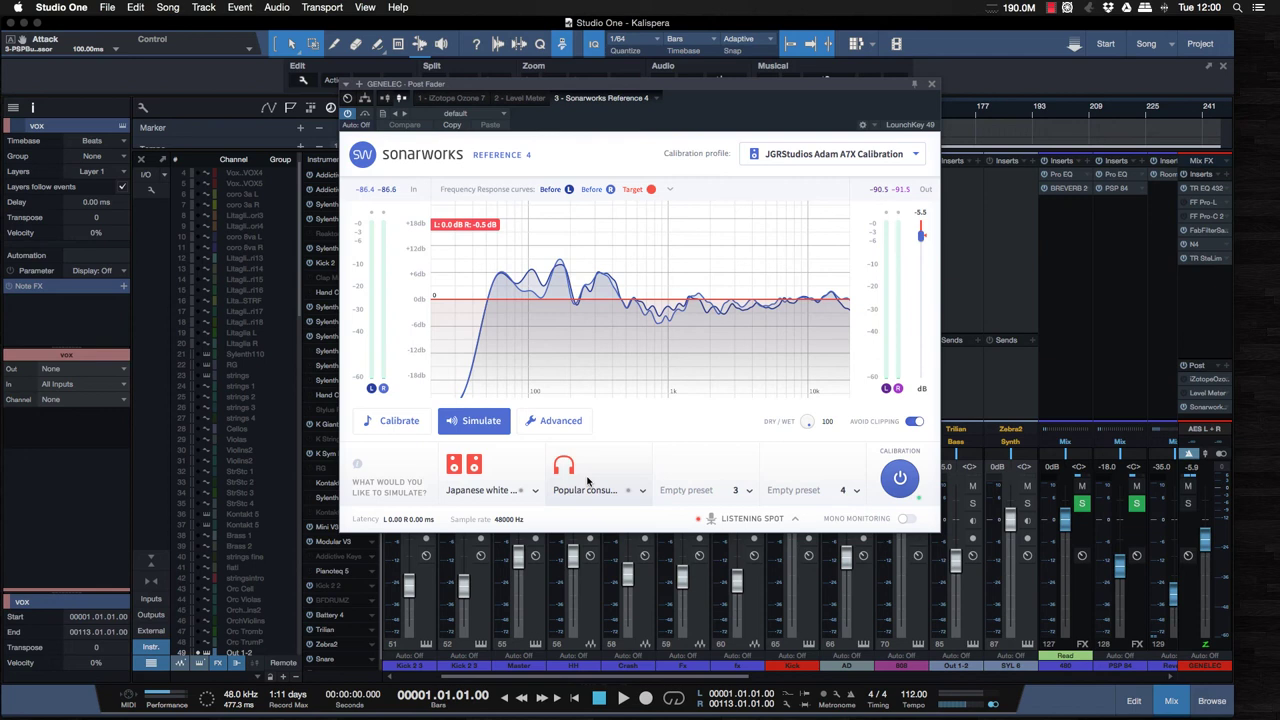
pyautogui.click(694, 488)
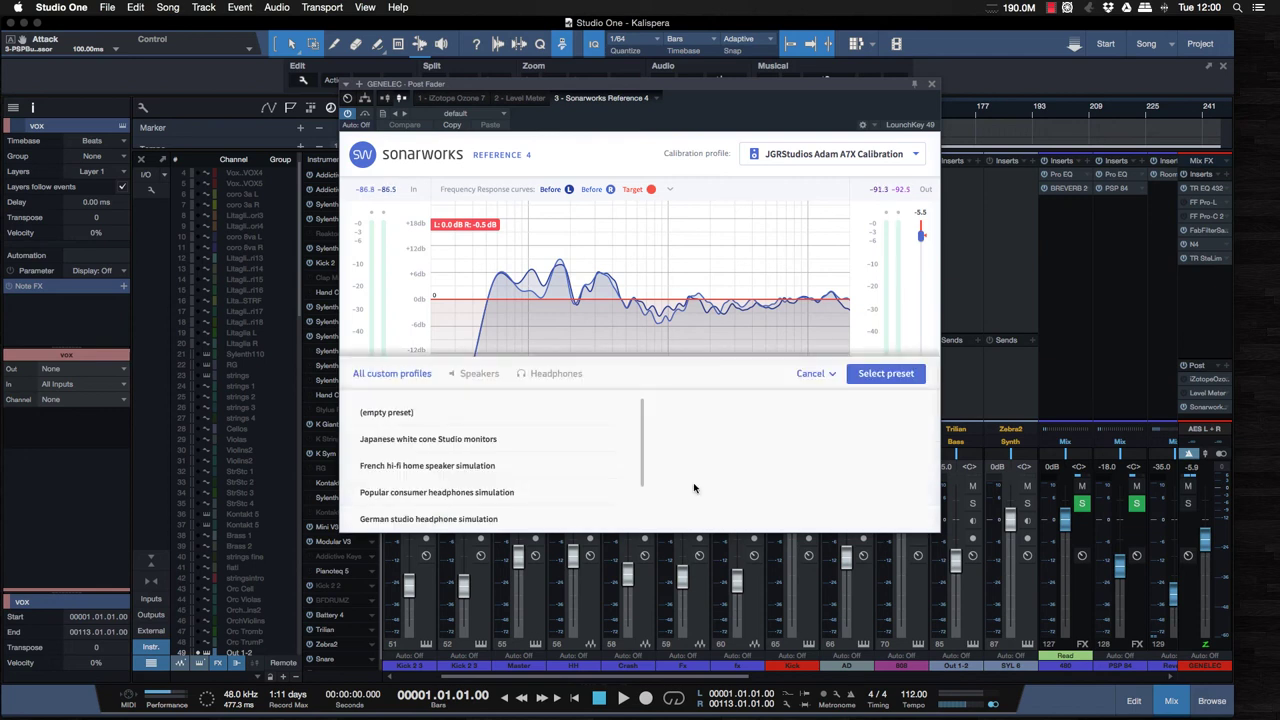
pyautogui.click(507, 467)
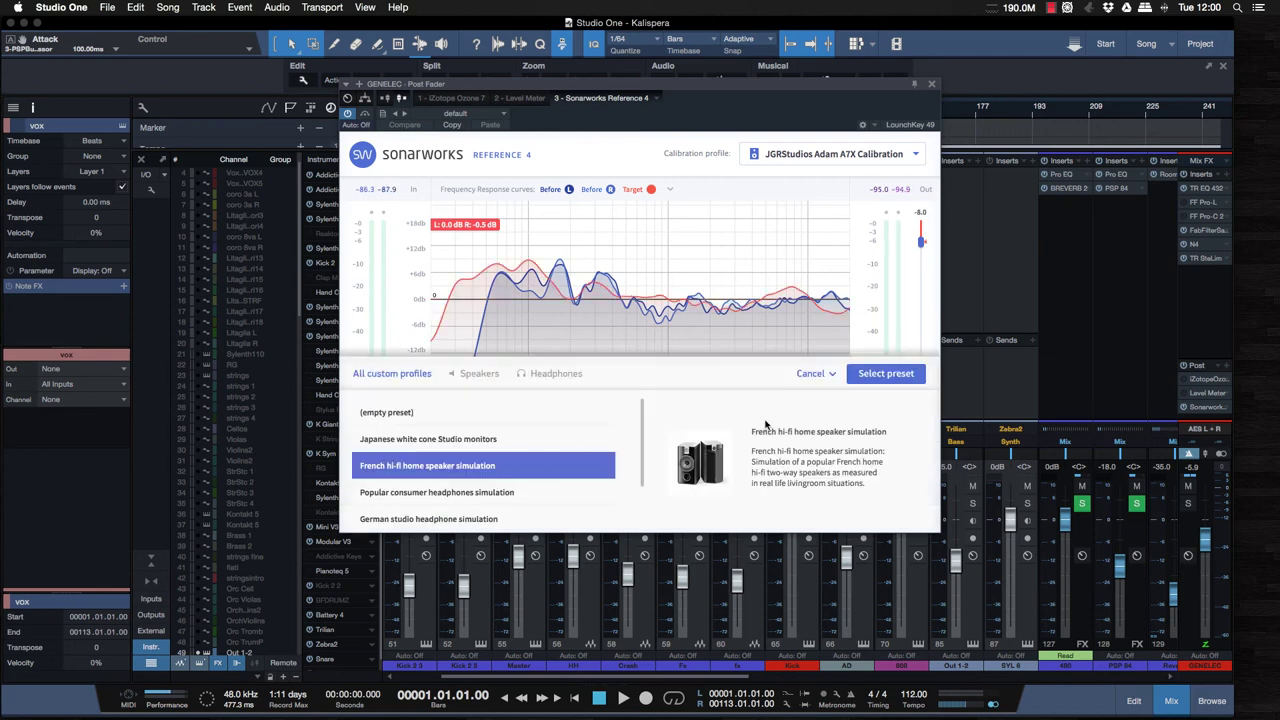
pyautogui.click(856, 377)
pyautogui.click(797, 485)
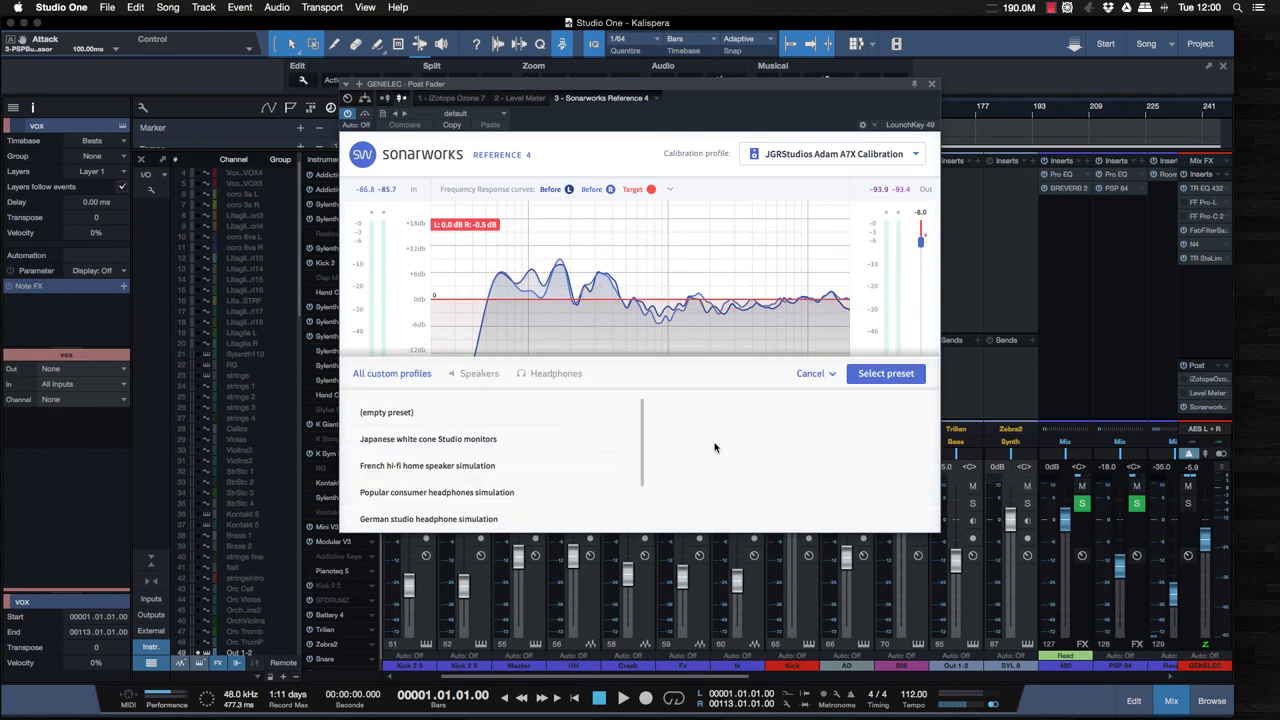
pyautogui.click(503, 519)
pyautogui.click(886, 373)
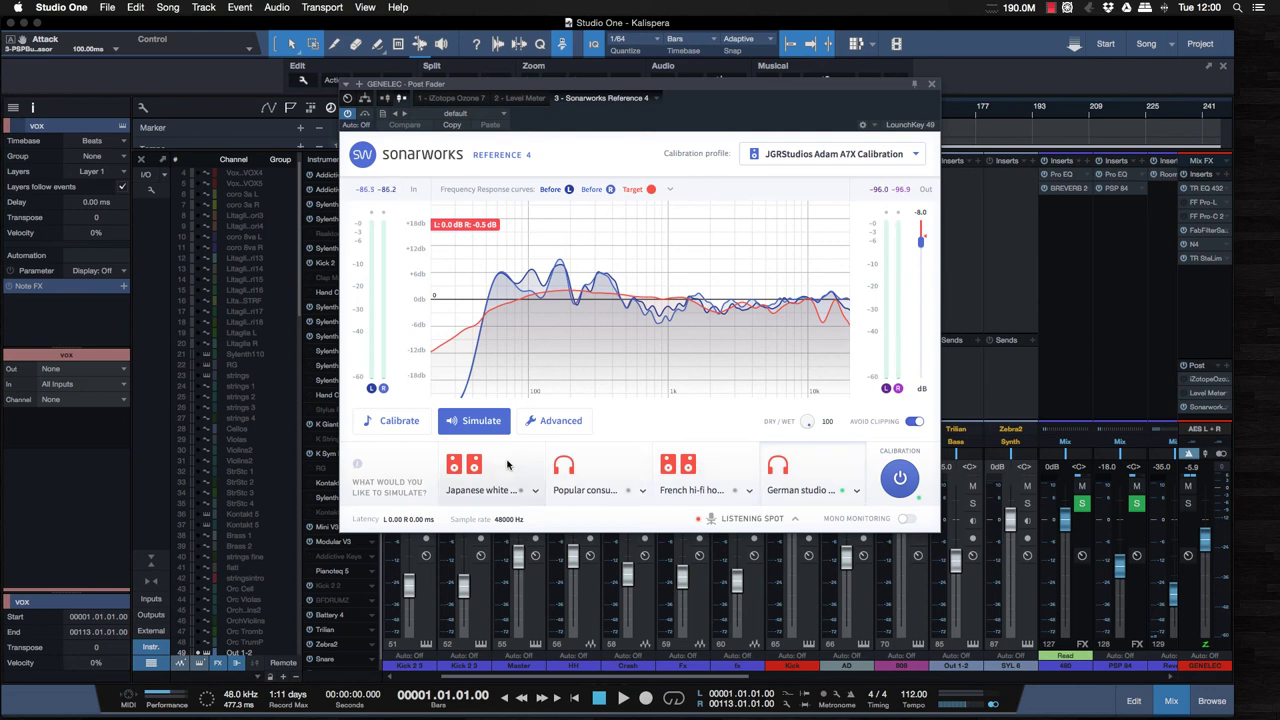
# Preview the Japanese white cone studio monitors simulation and return the plug-in to Calibrate mode
pyautogui.click(452, 490)
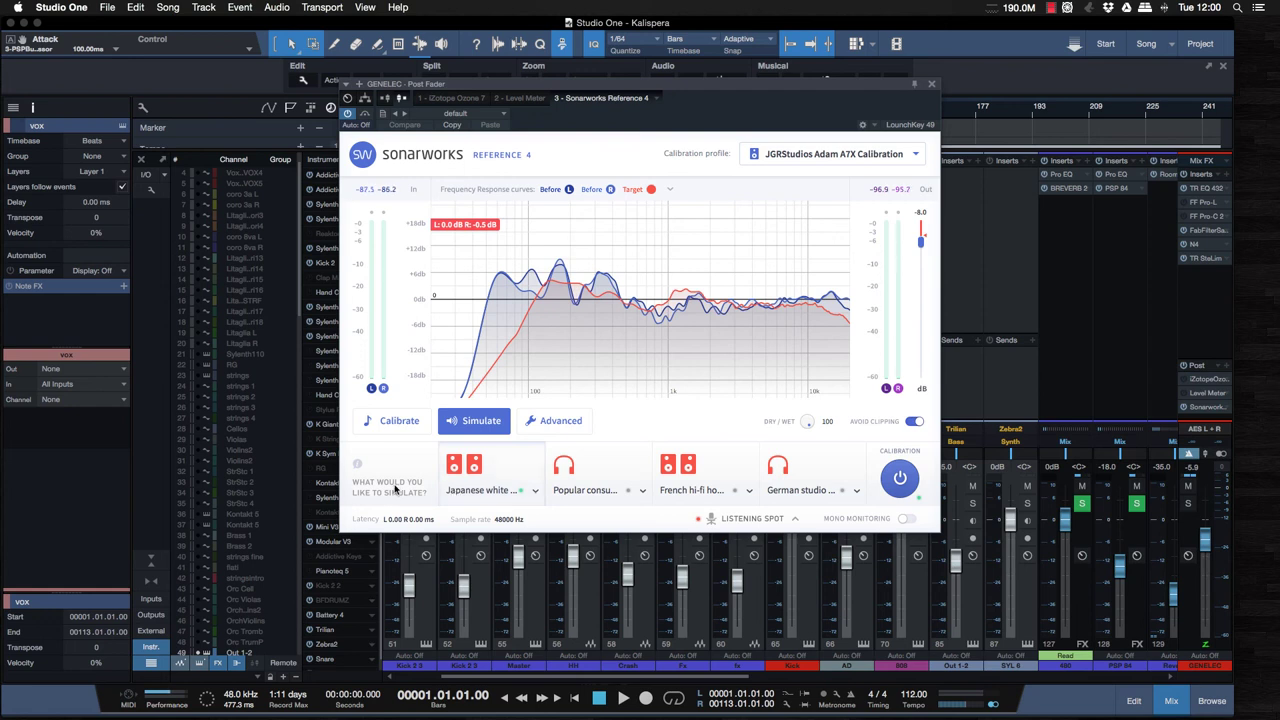
pyautogui.click(399, 420)
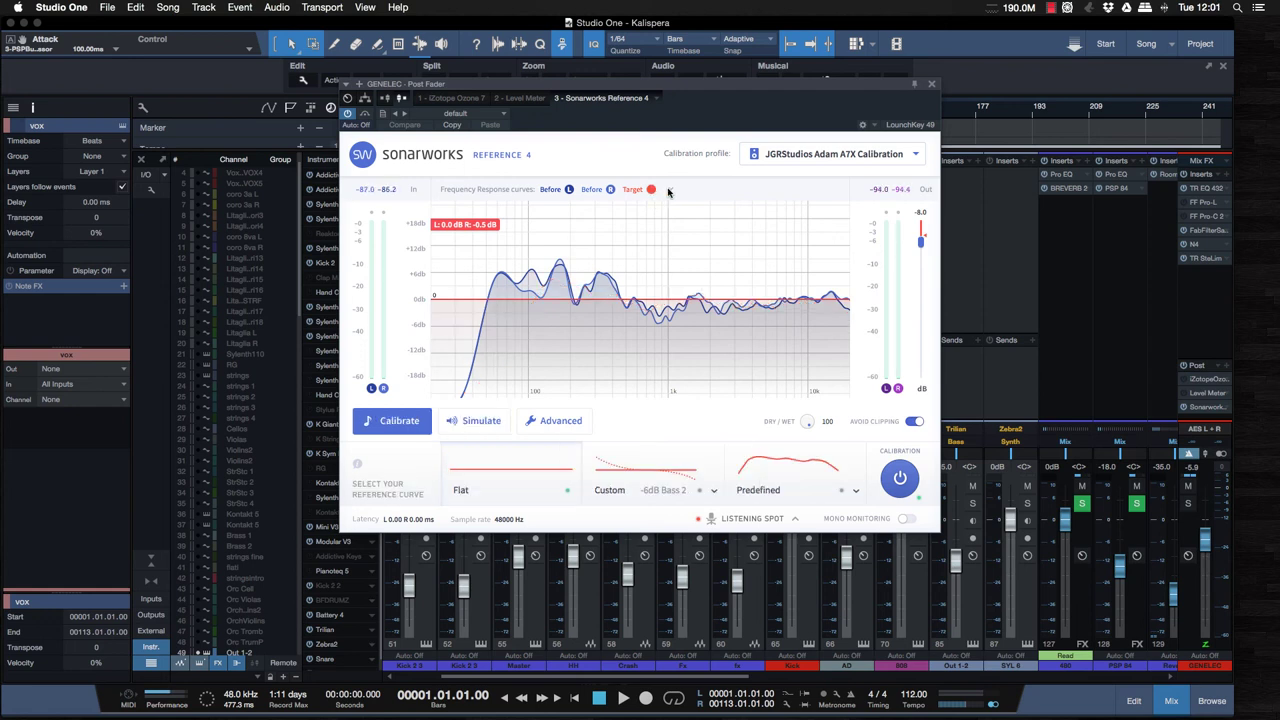
# Add the Correction, Phase response and Limits curves to the frequency response graph
pyautogui.click(670, 189)
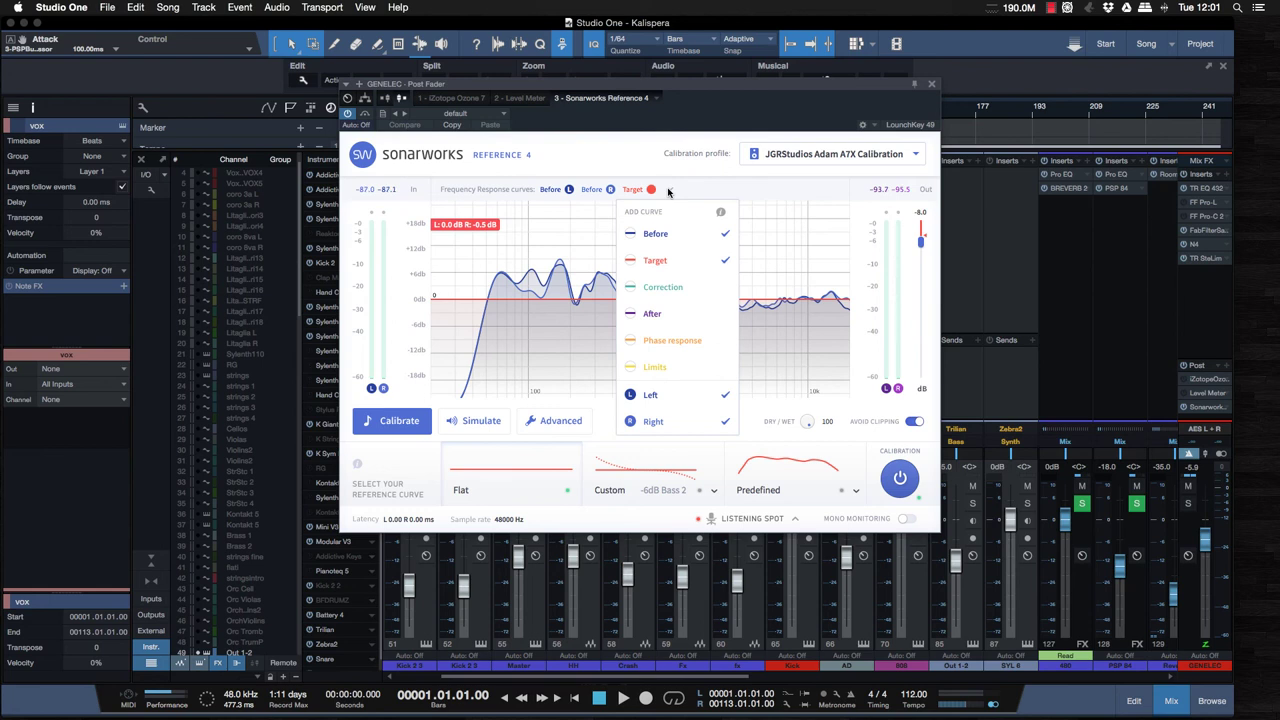
pyautogui.click(677, 288)
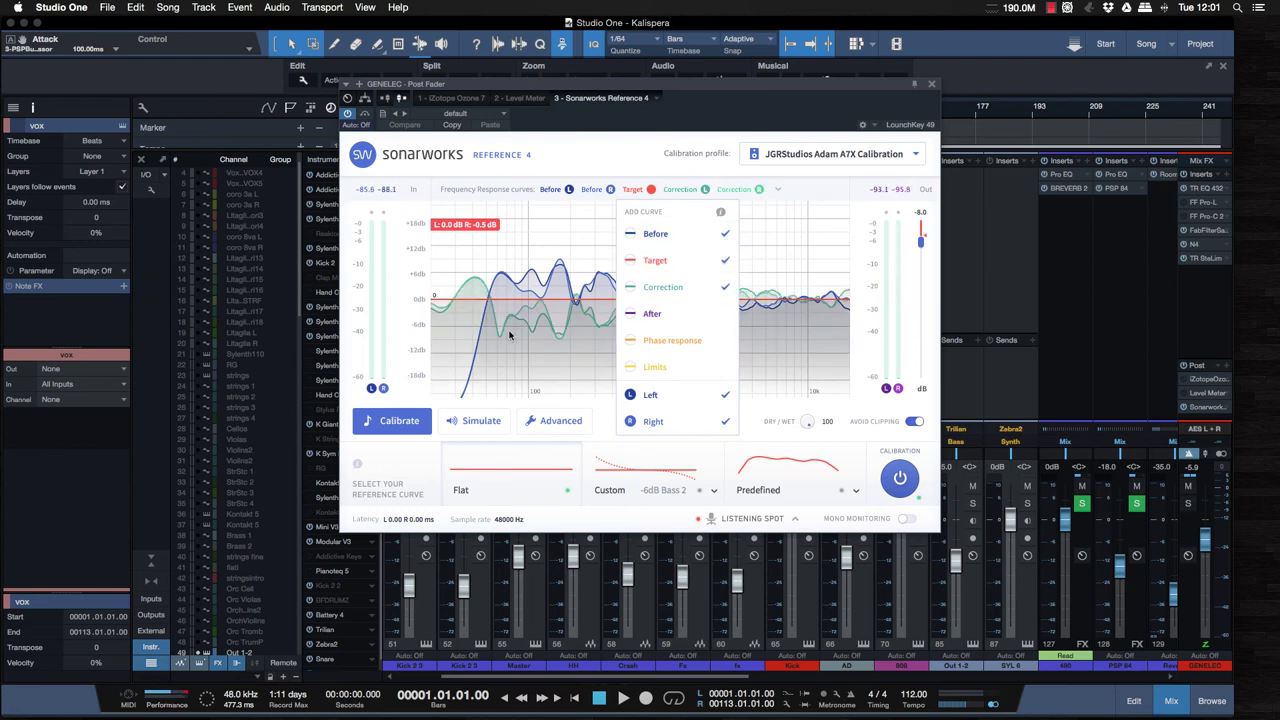
pyautogui.click(522, 335)
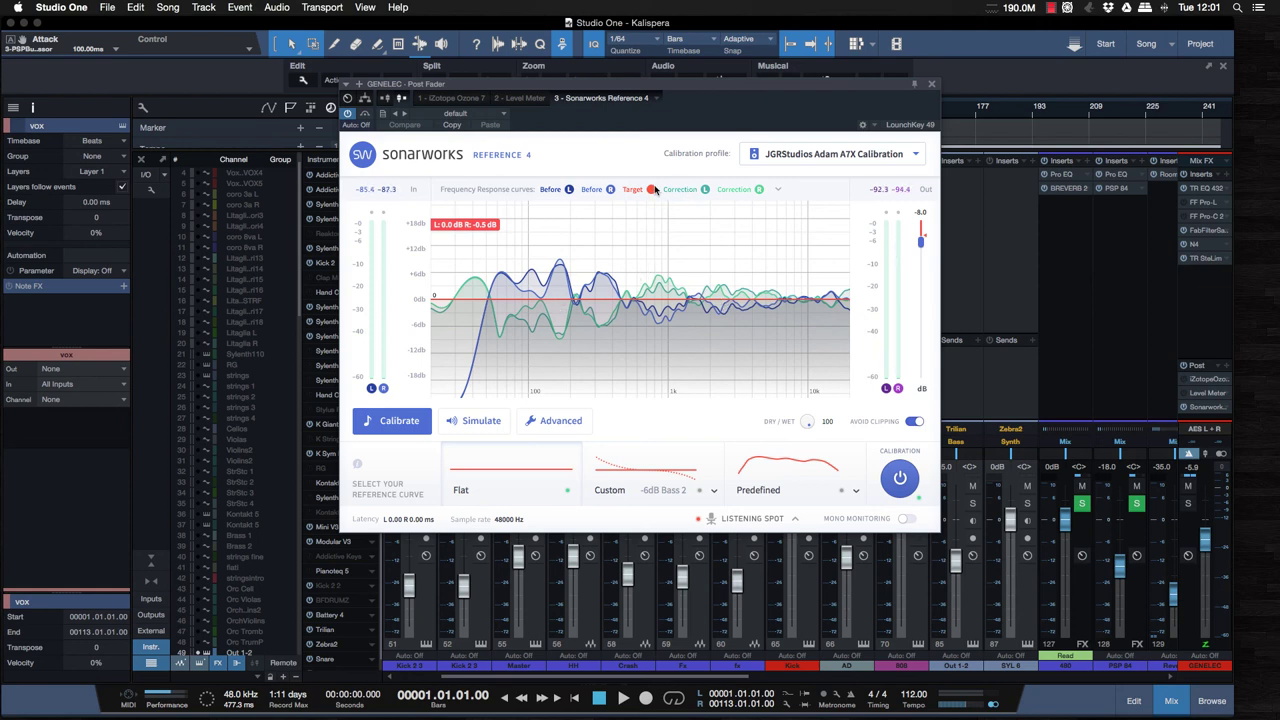
pyautogui.click(778, 190)
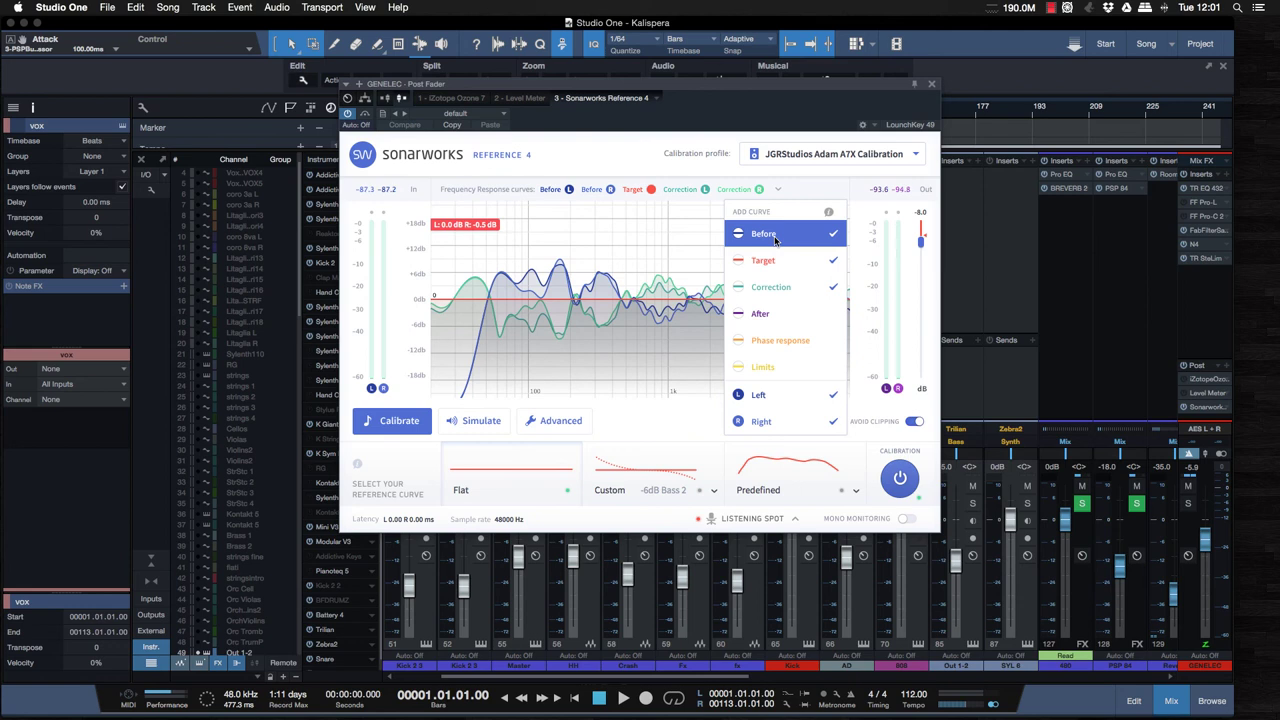
pyautogui.click(785, 340)
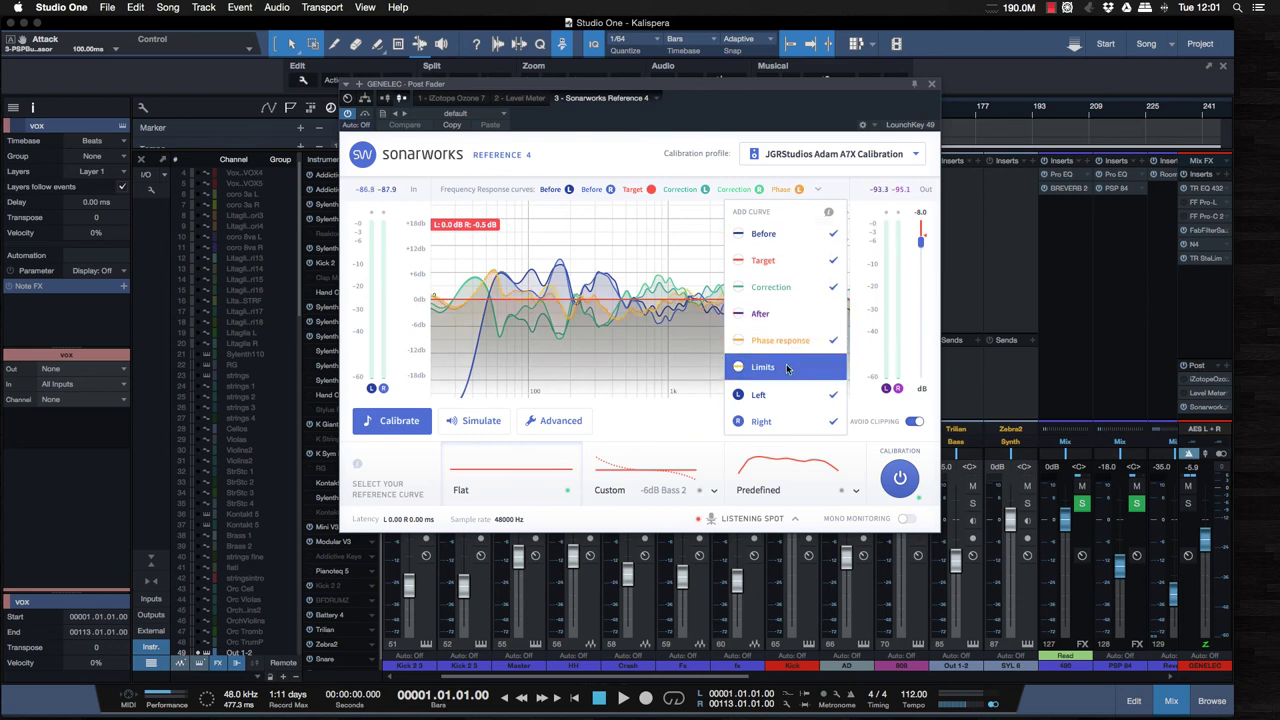
pyautogui.click(785, 368)
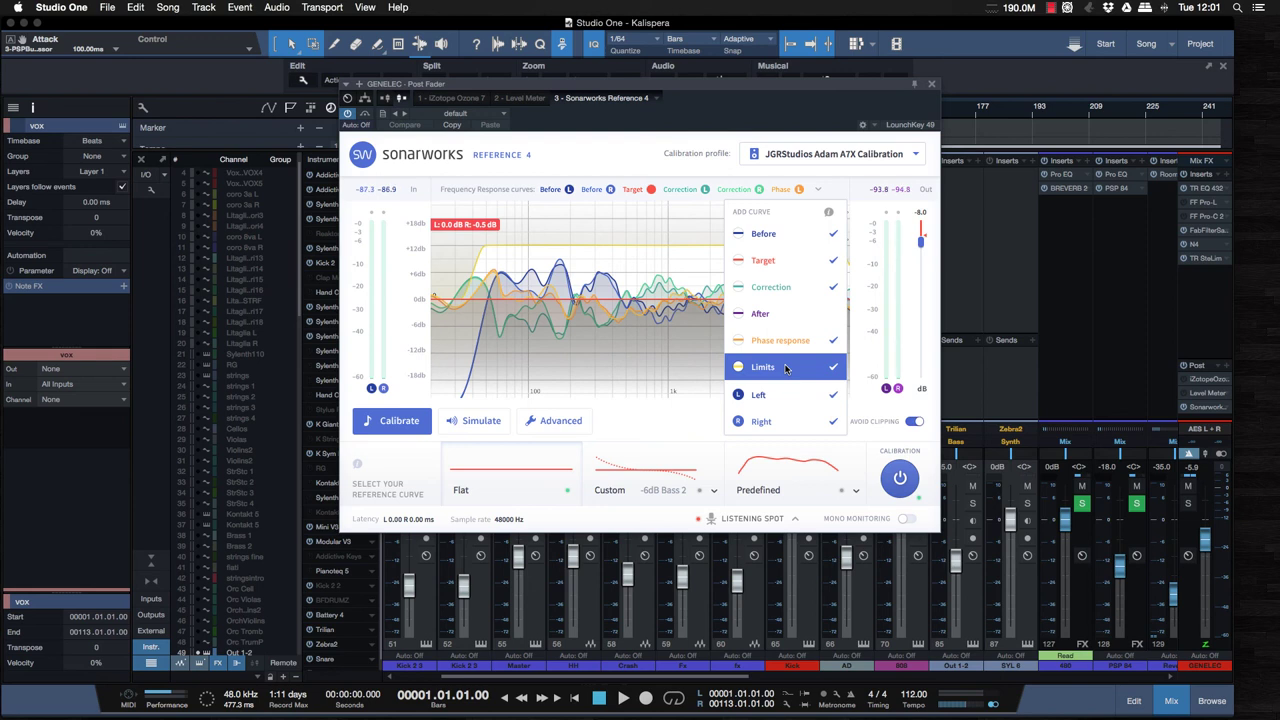
# Hide the Before curve and turn the right channel's curves off and back on
pyautogui.click(780, 236)
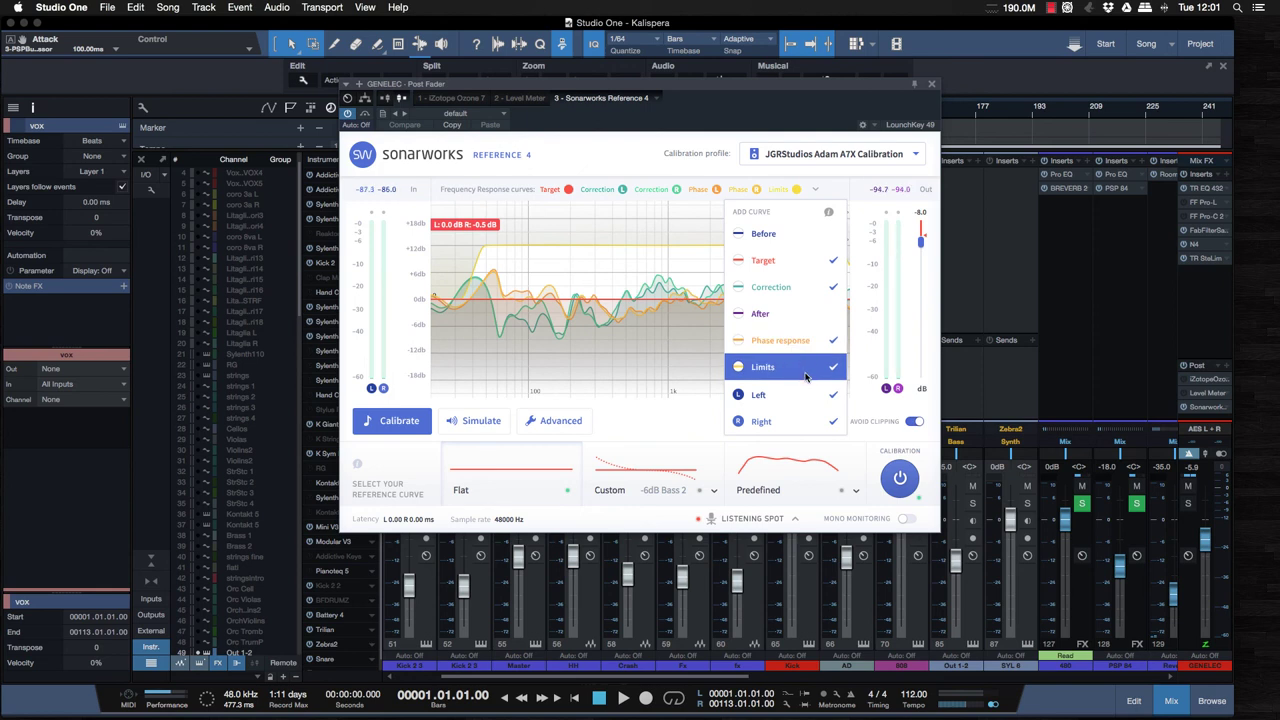
pyautogui.click(805, 418)
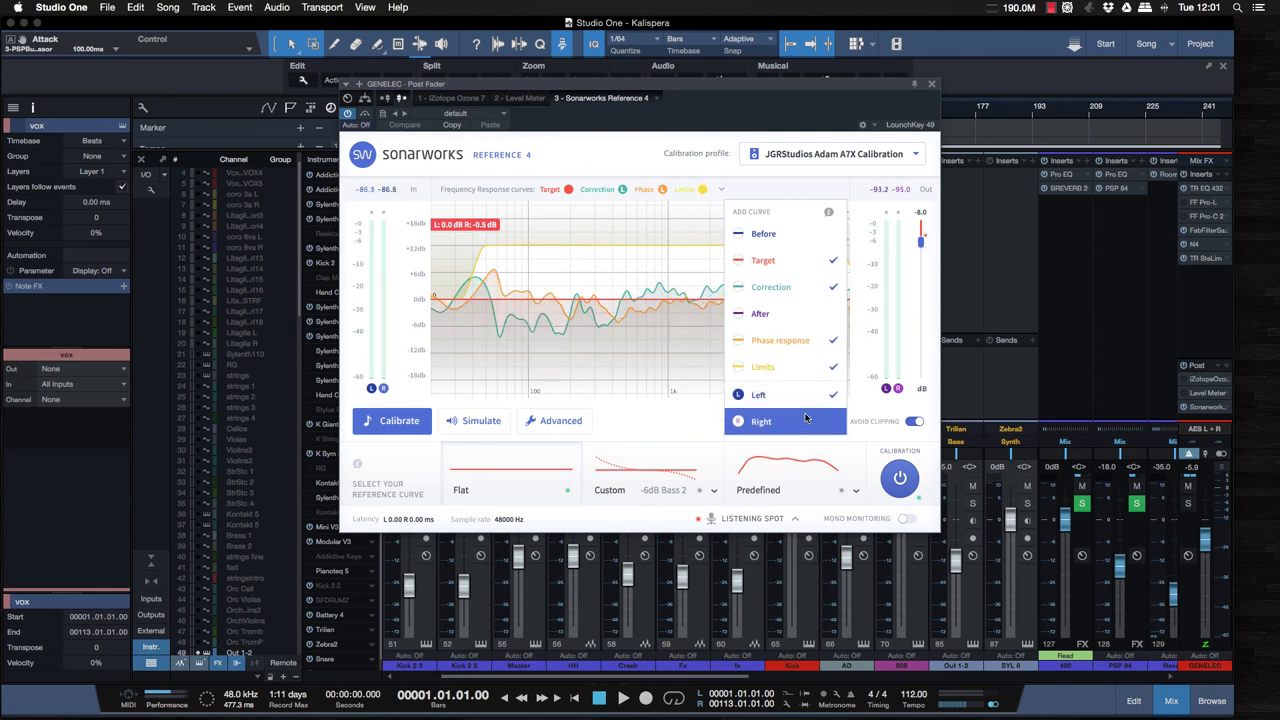
pyautogui.click(805, 418)
pyautogui.click(815, 189)
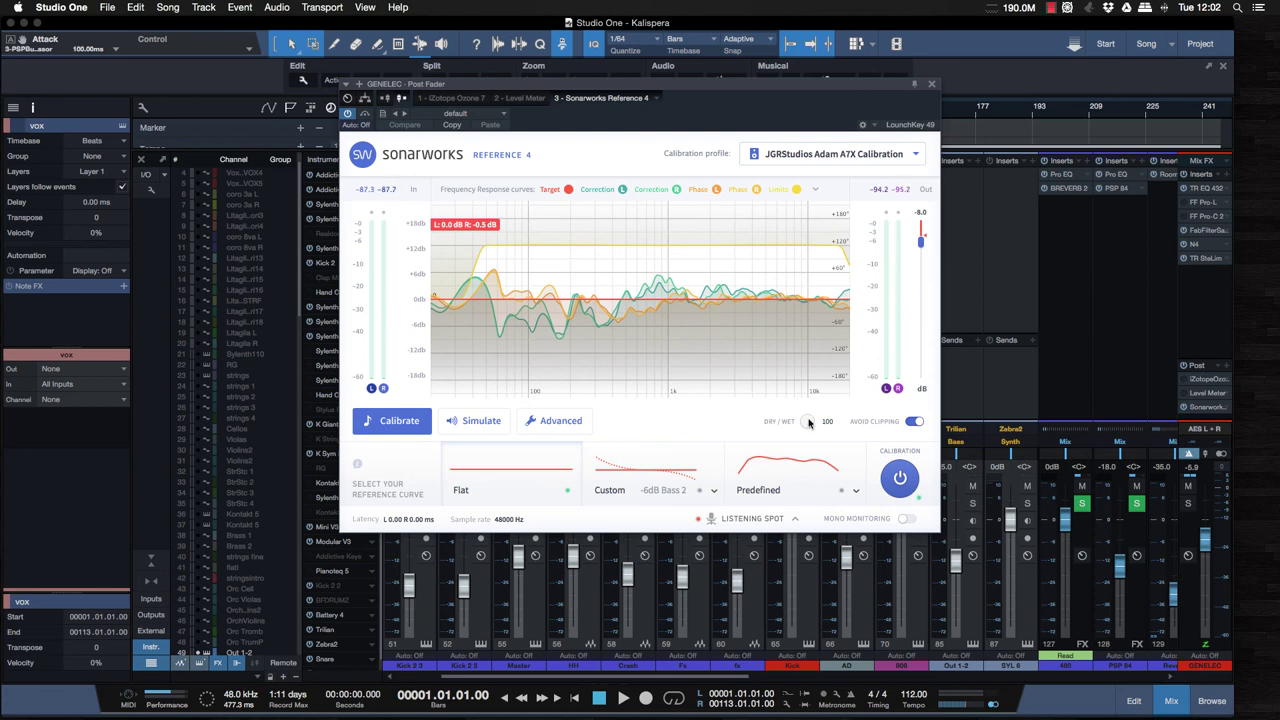
# Lower the calibration's dry/wet mix to about 26 and return it to 100
pyautogui.moveTo(809, 422); pyautogui.dragTo(808, 486)
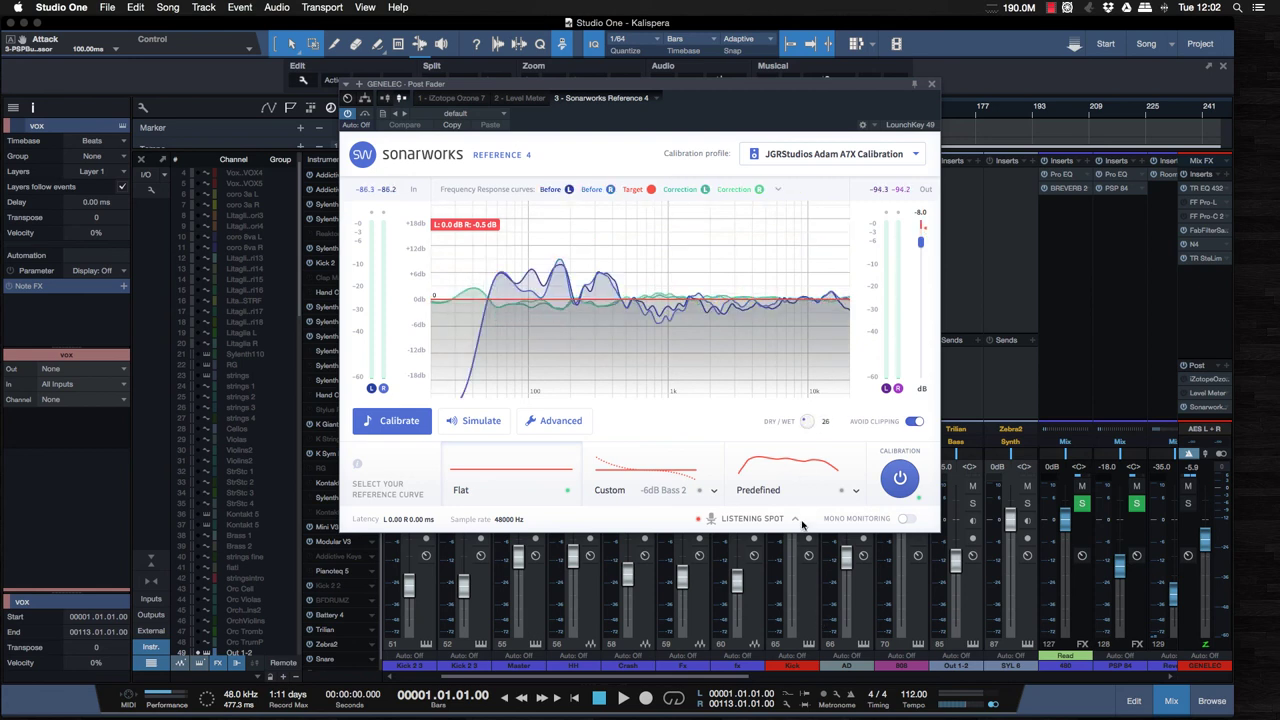
pyautogui.moveTo(806, 420); pyautogui.dragTo(787, 358)
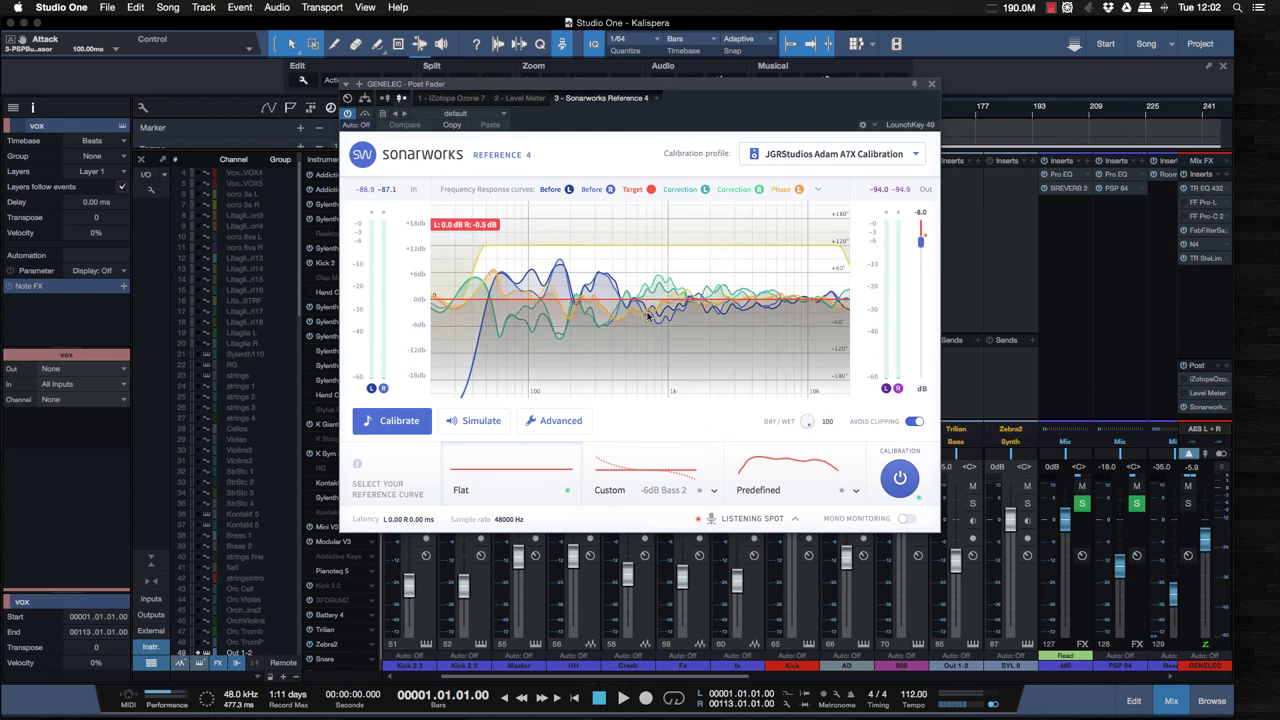
# Set the filter type to Linear Phase in the Advanced settings and check the available maximum correction options
pyautogui.click(580, 421)
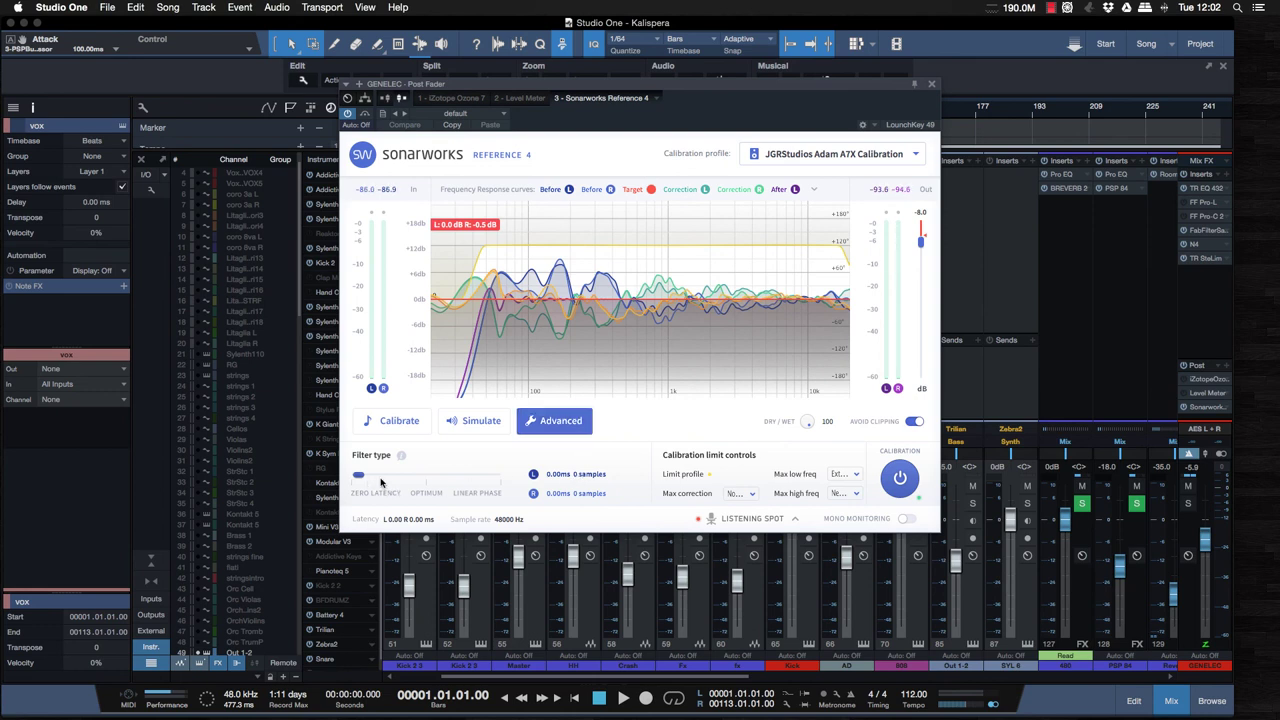
pyautogui.moveTo(358, 480); pyautogui.dragTo(507, 477)
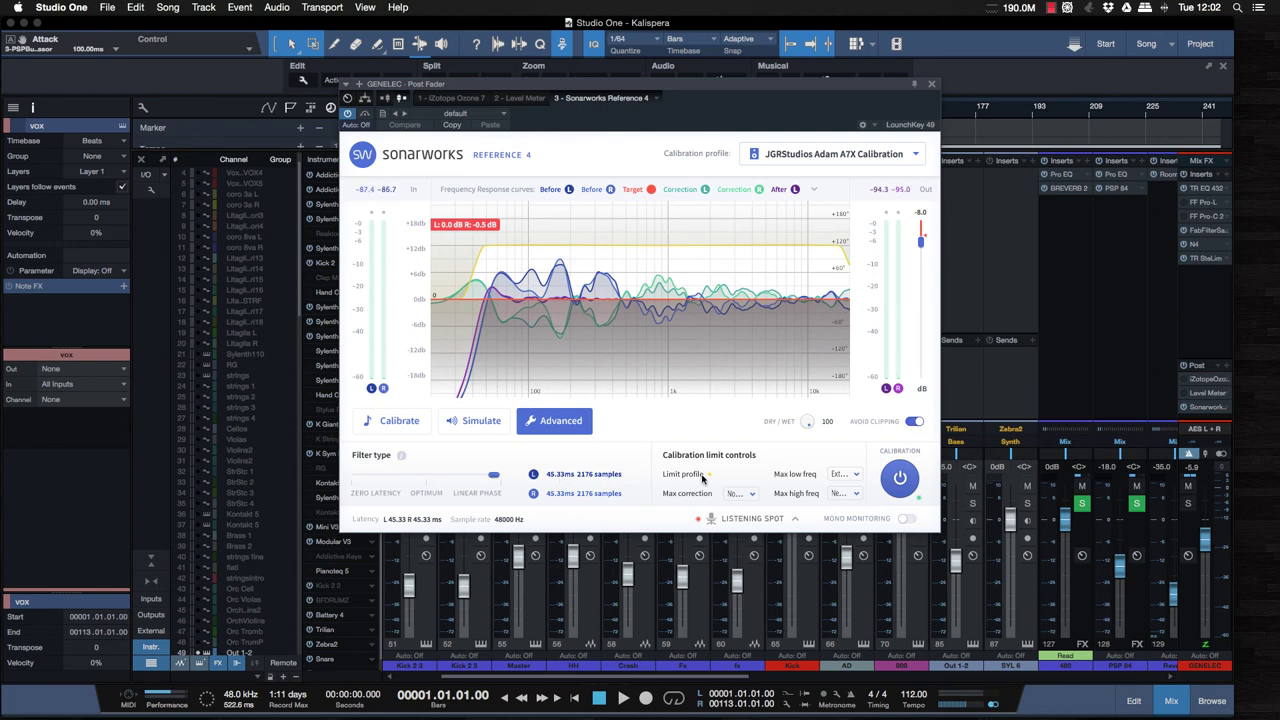
pyautogui.click(752, 494)
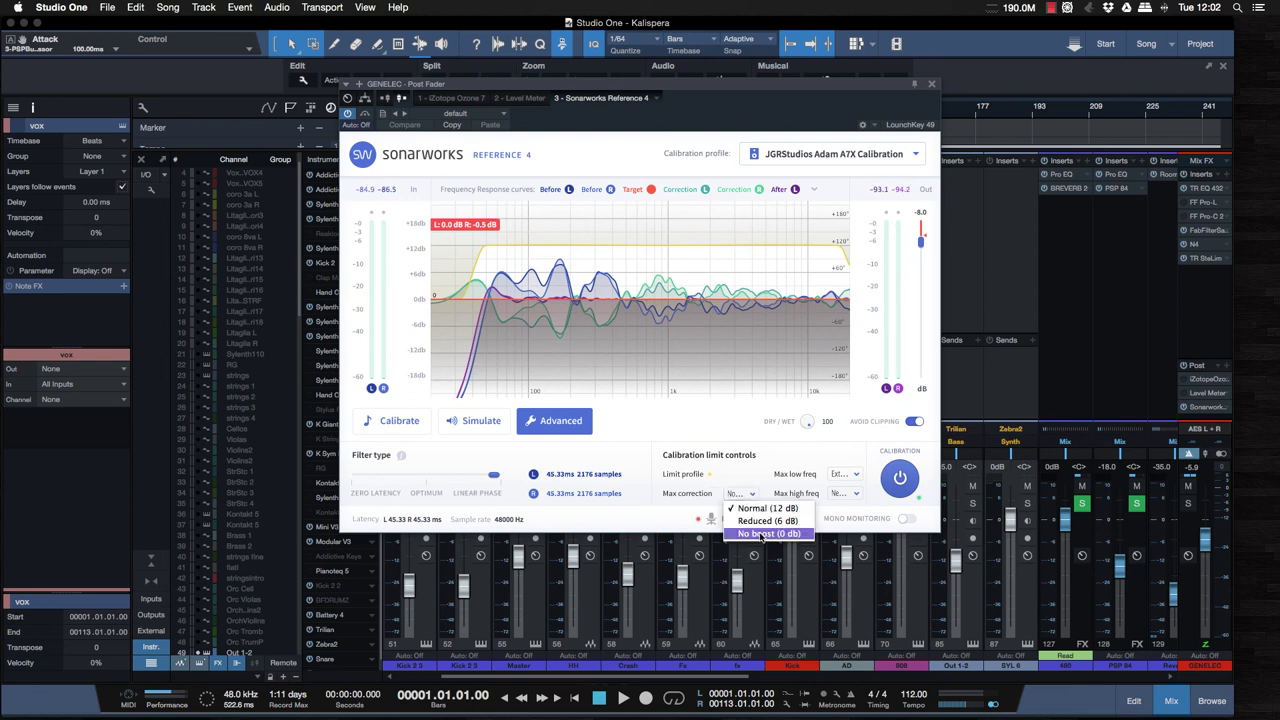
pyautogui.click(727, 472)
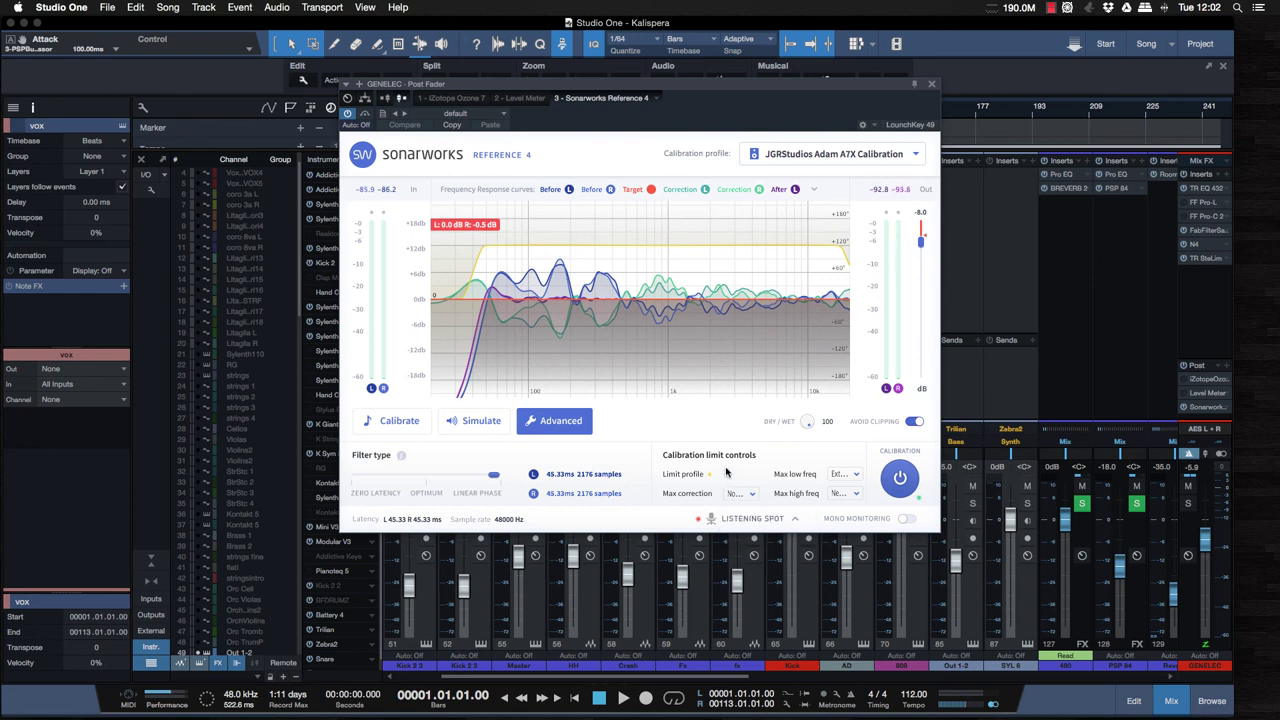
# Turn the listening spot adjustment on and back off, and do the same with mono monitoring
pyautogui.click(763, 519)
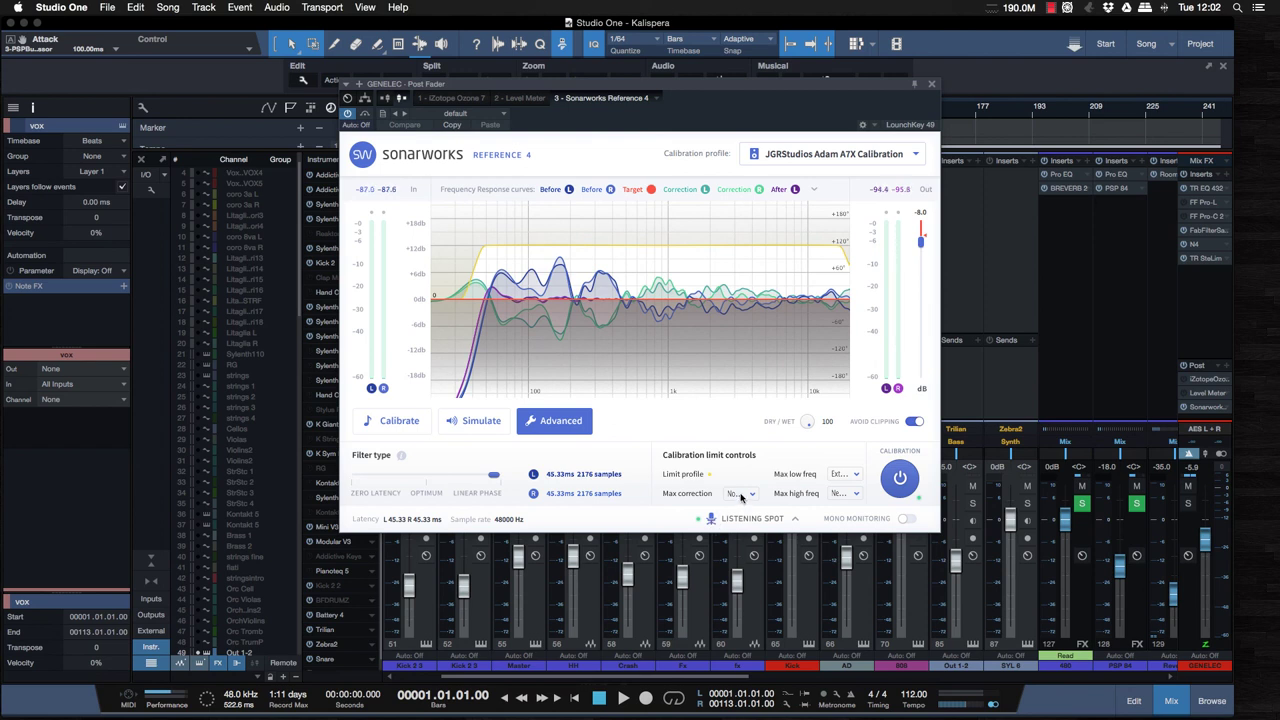
pyautogui.click(794, 518)
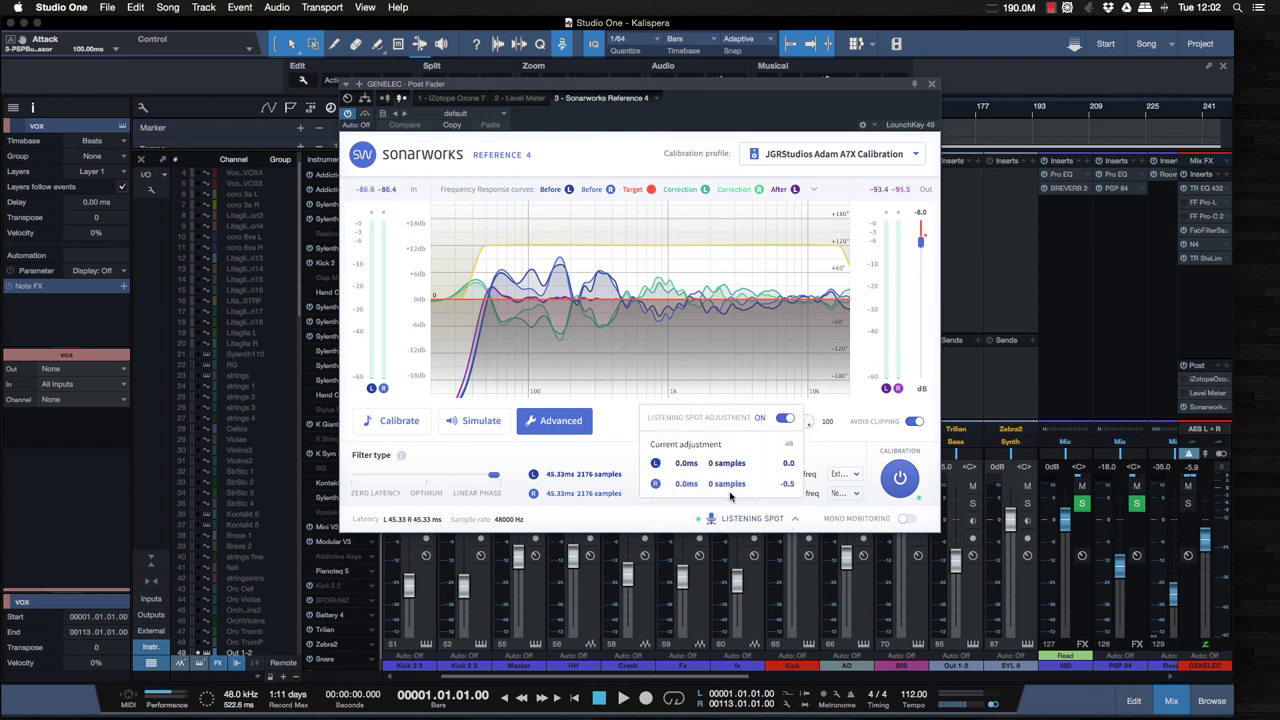
pyautogui.click(785, 418)
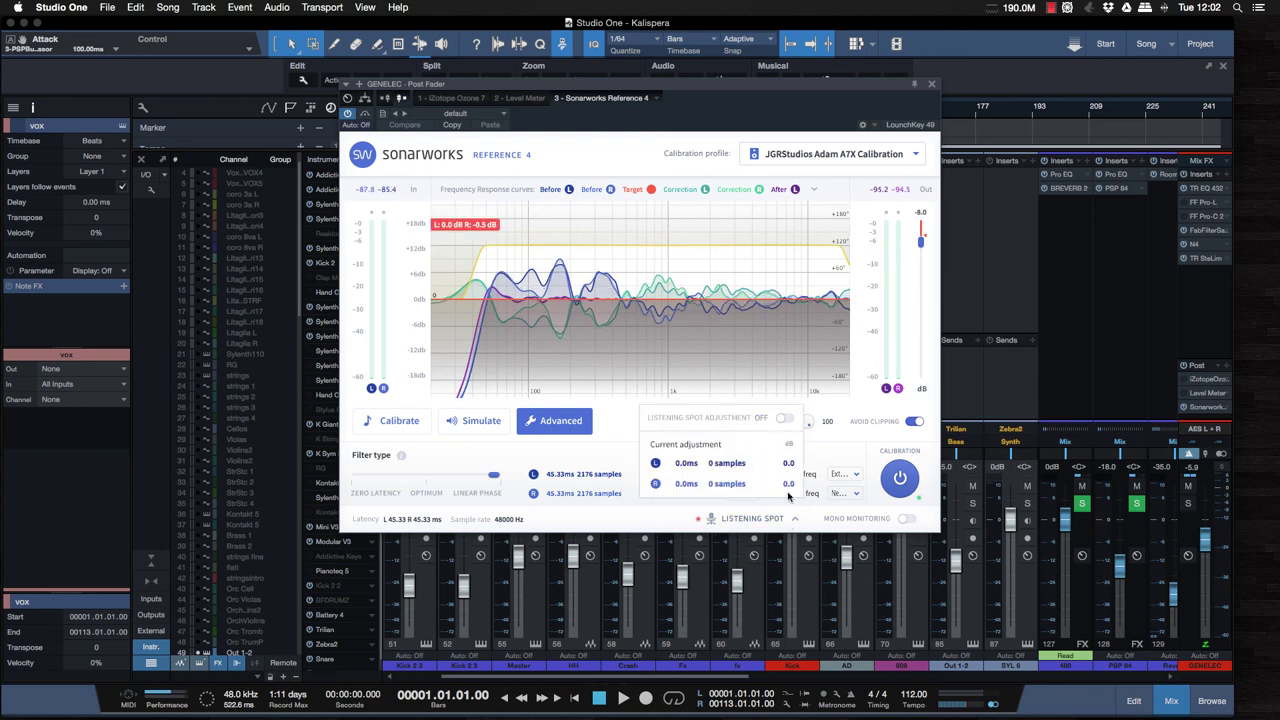
pyautogui.click(910, 519)
pyautogui.click(912, 521)
# Review the available options for the maximum low and maximum high frequency limits without changing them
pyautogui.click(850, 474)
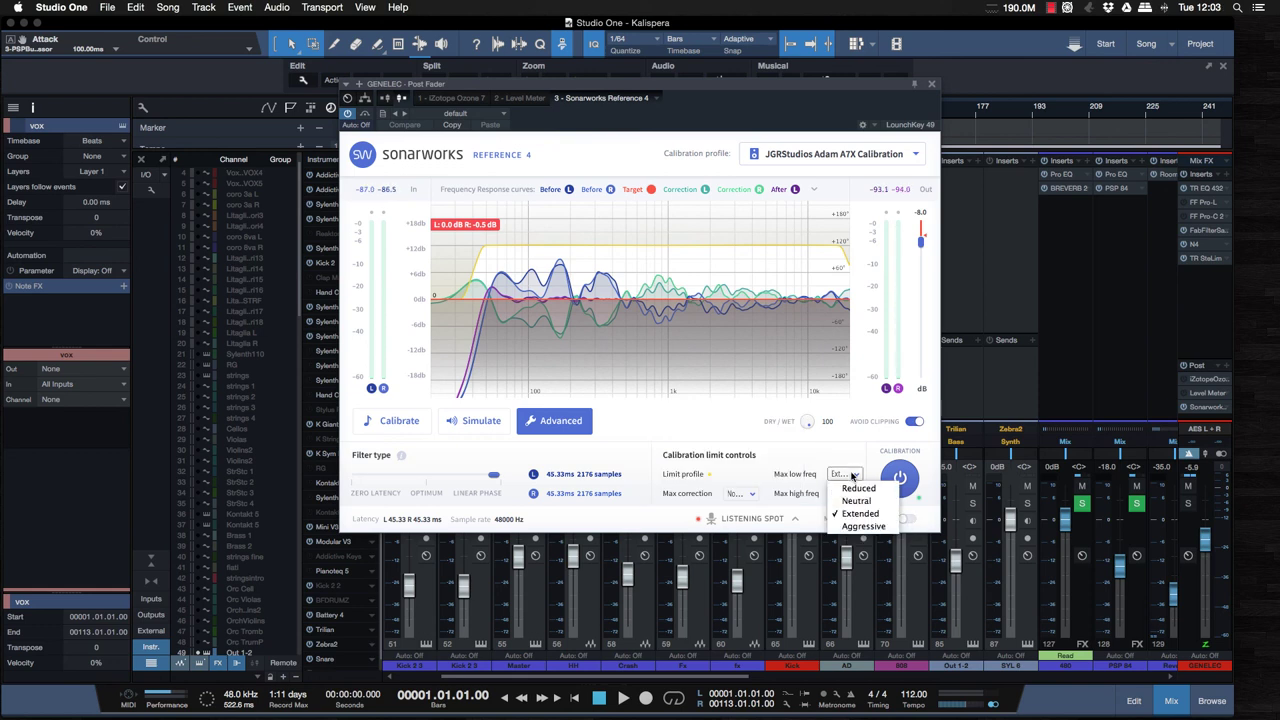
pyautogui.click(842, 493)
pyautogui.click(842, 493)
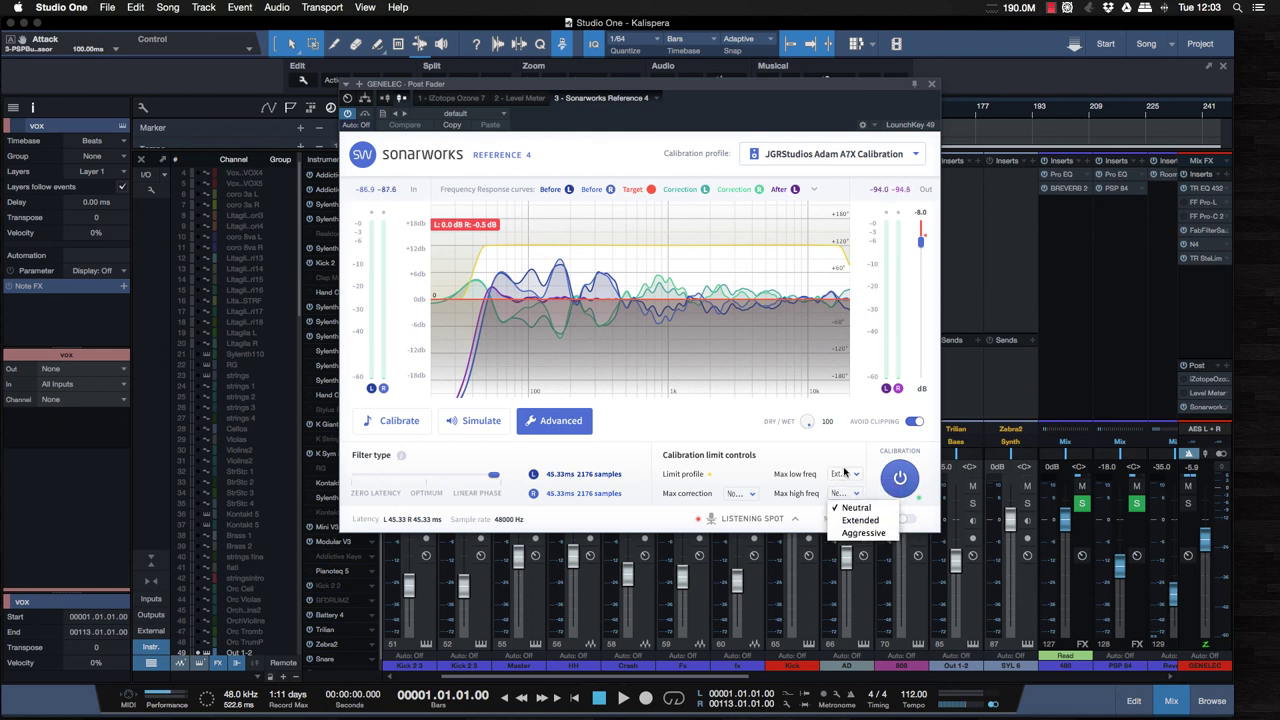
pyautogui.click(840, 459)
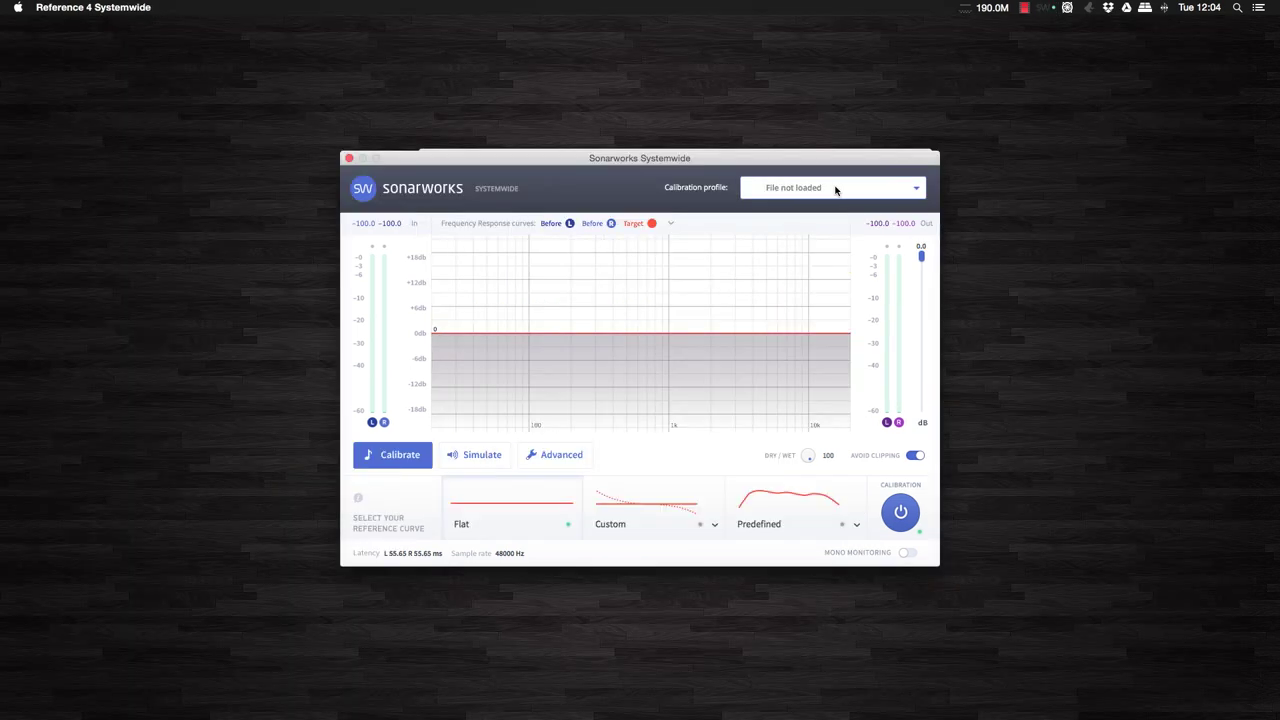
# Load the calibration profile JGRStudios Adam A7X Calibration.swproj in Sonarworks Systemwide
pyautogui.click(837, 191)
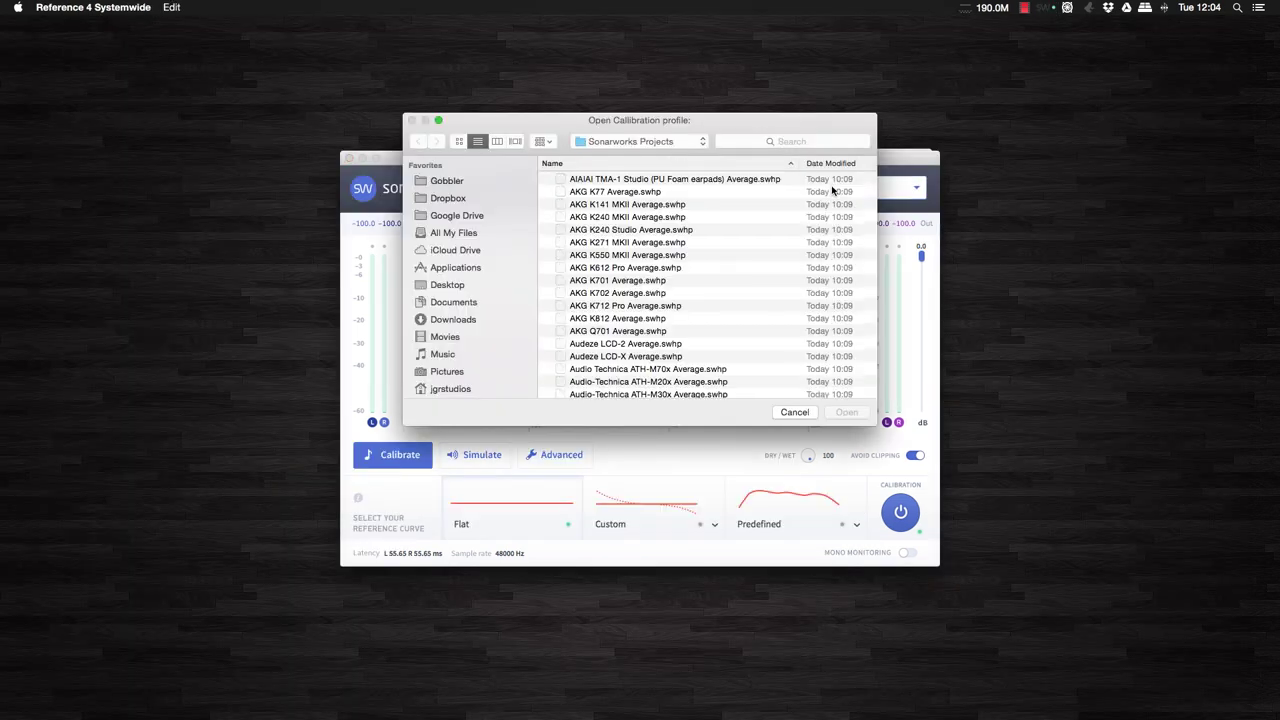
pyautogui.scroll(-10, 605, 270)
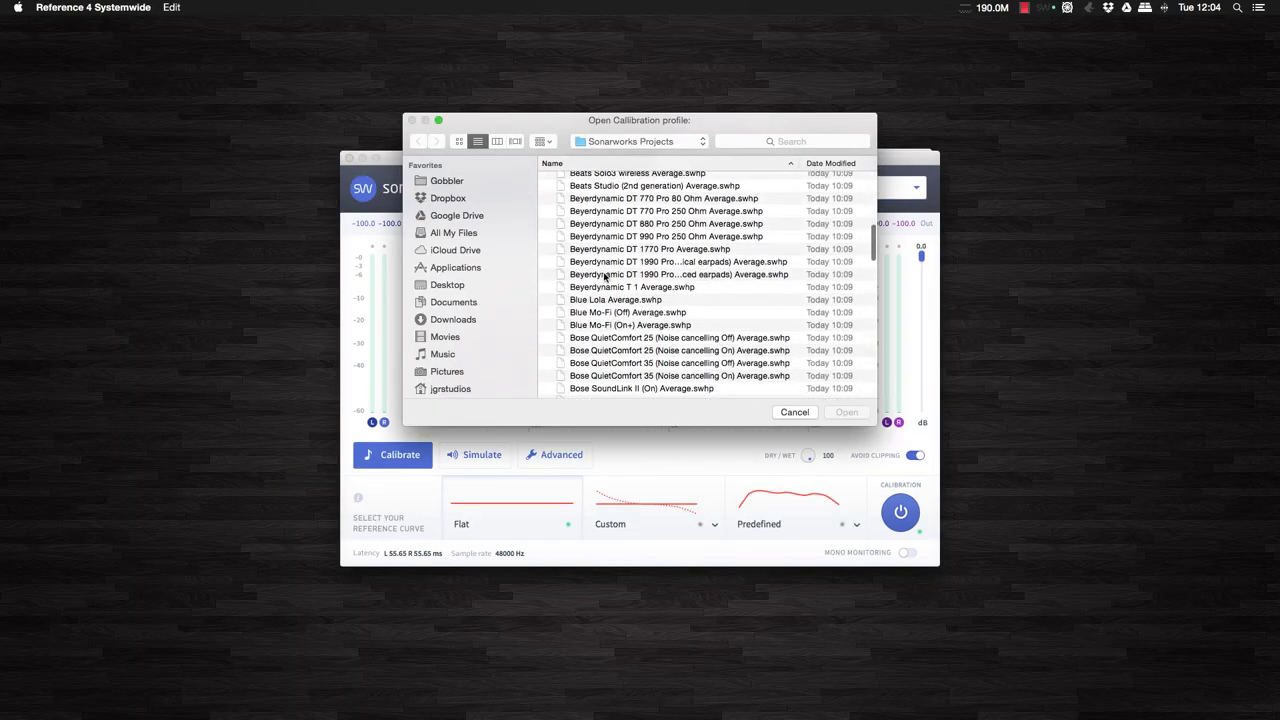
pyautogui.scroll(-5, 605, 277)
pyautogui.click(612, 219)
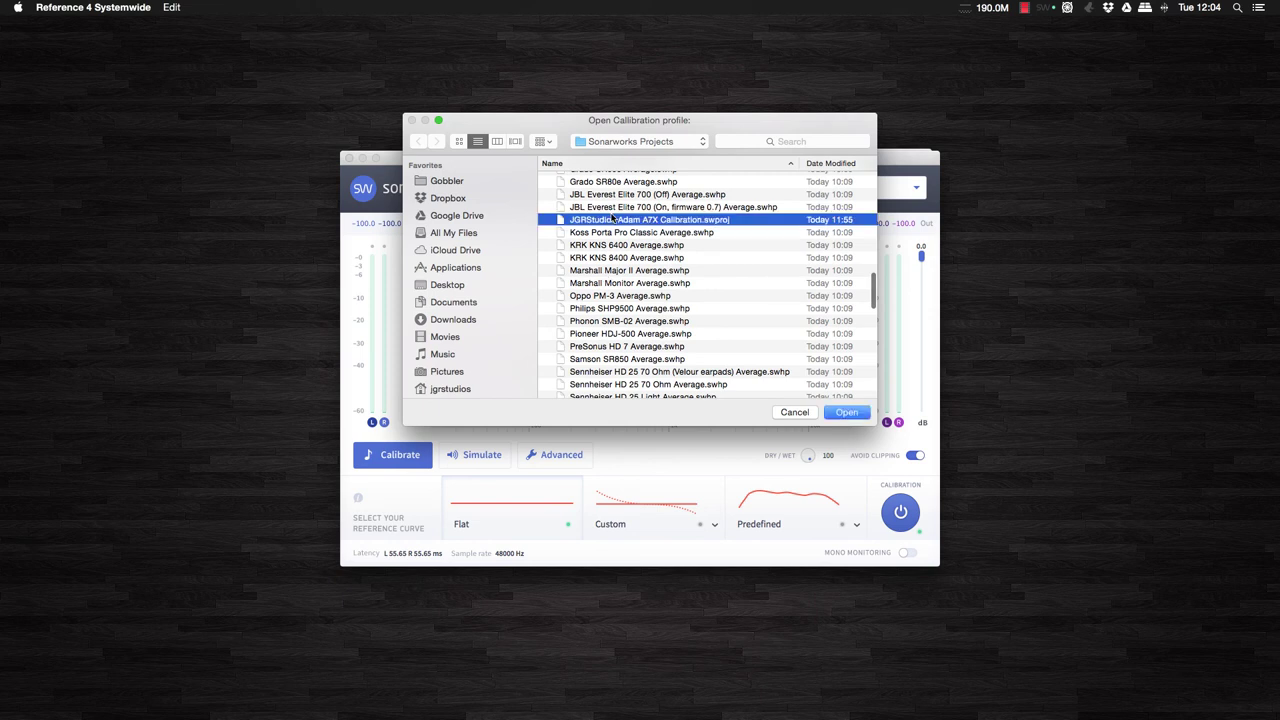
pyautogui.click(852, 413)
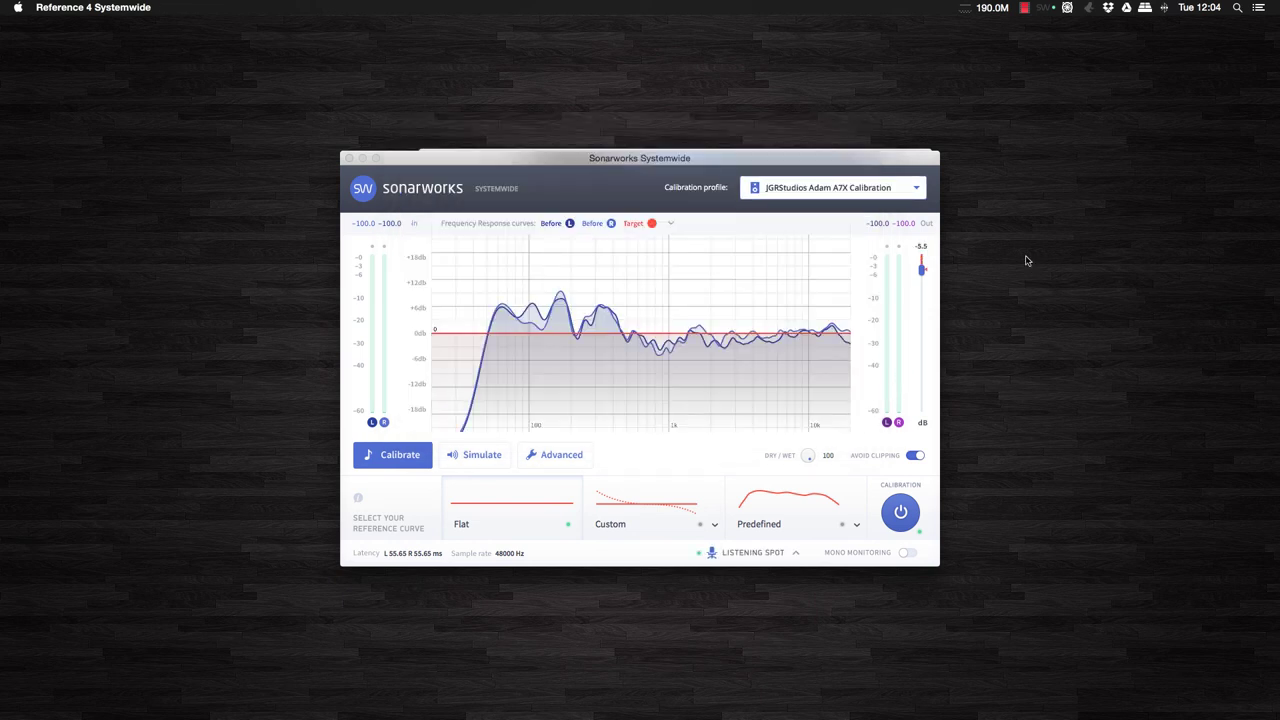
# Check Systemwide's quick calibration profile list, and switch clipping avoidance off and back on
pyautogui.click(1046, 8)
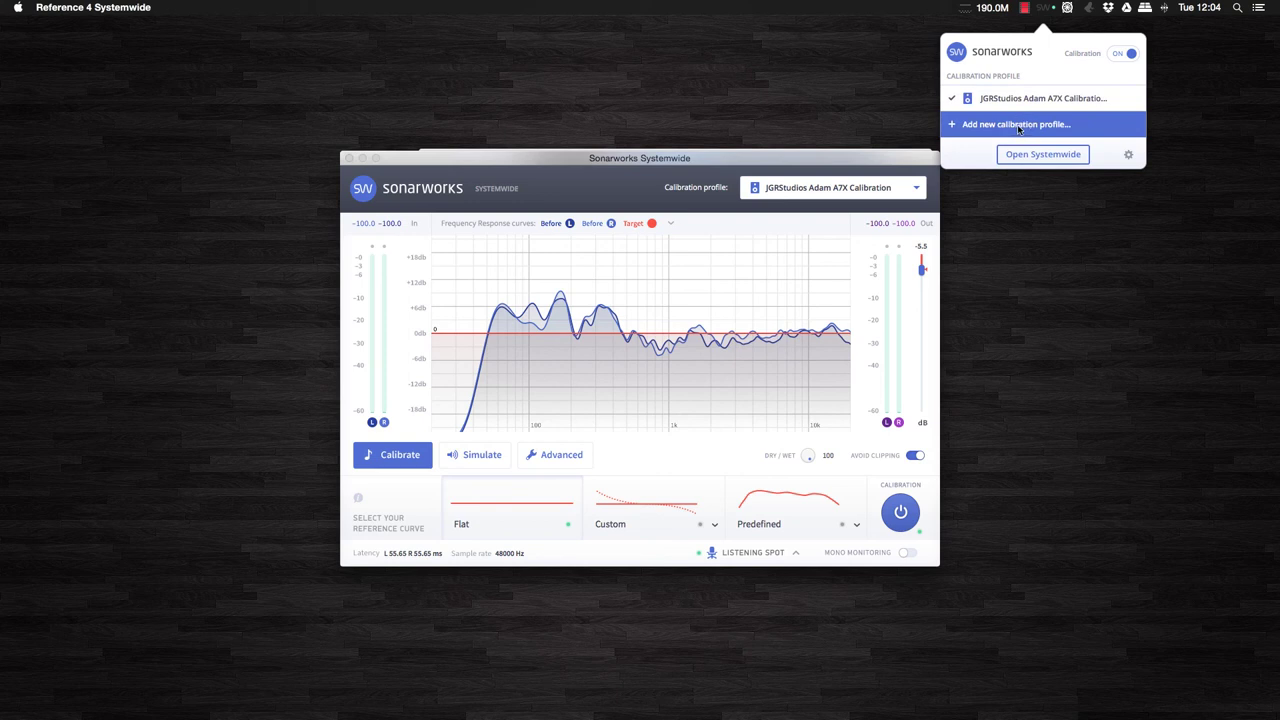
pyautogui.click(887, 163)
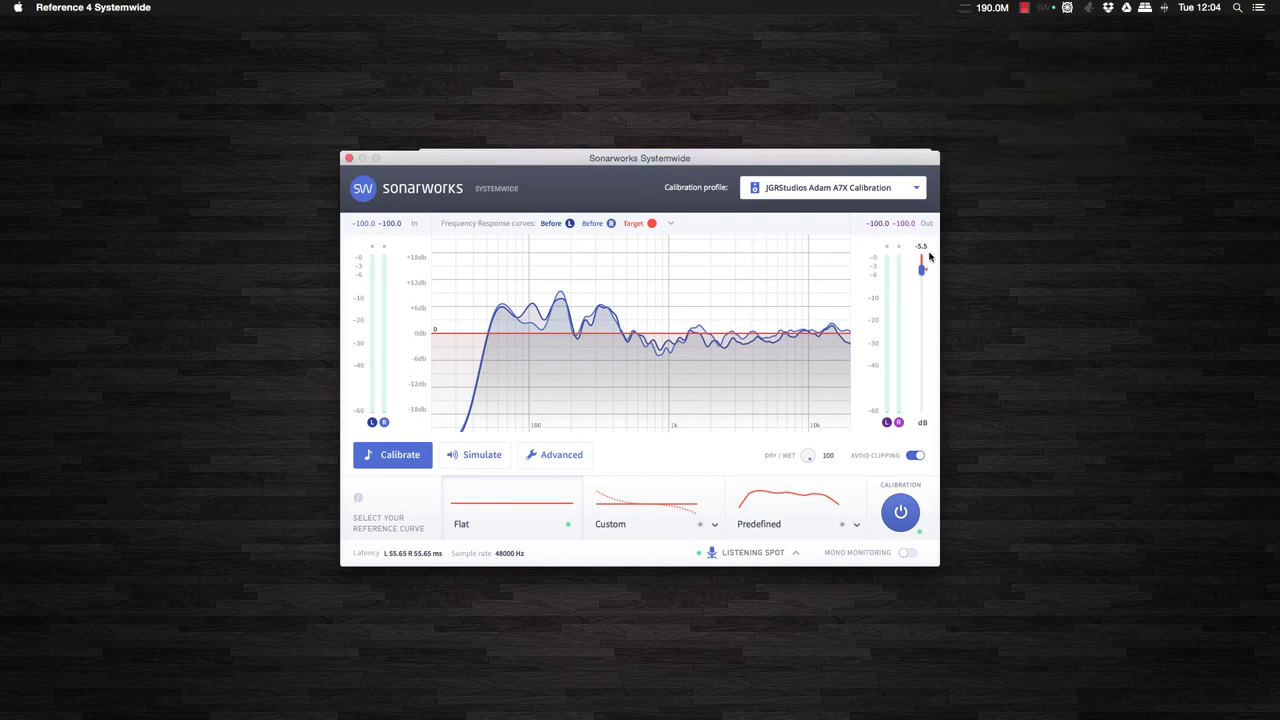
pyautogui.click(911, 456)
pyautogui.click(911, 456)
# Look over Systemwide's Advanced and Simulate settings and return to Calibrate mode
pyautogui.click(550, 454)
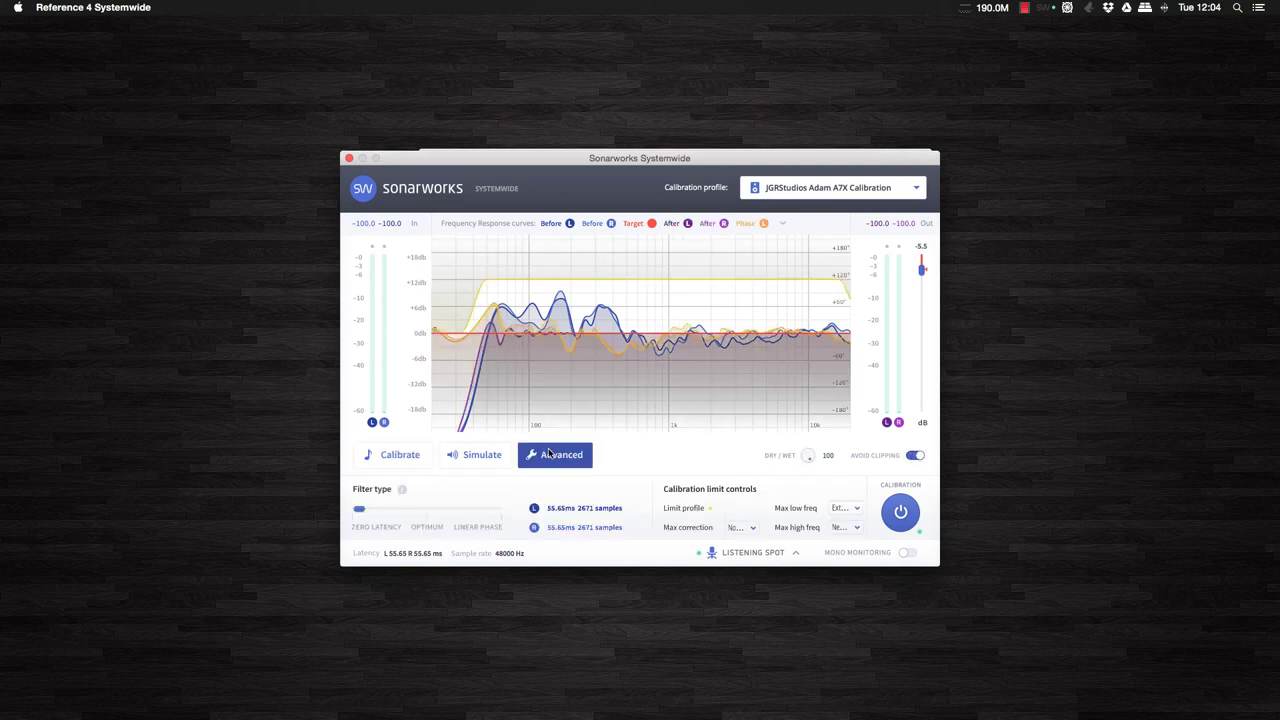
pyautogui.click(496, 456)
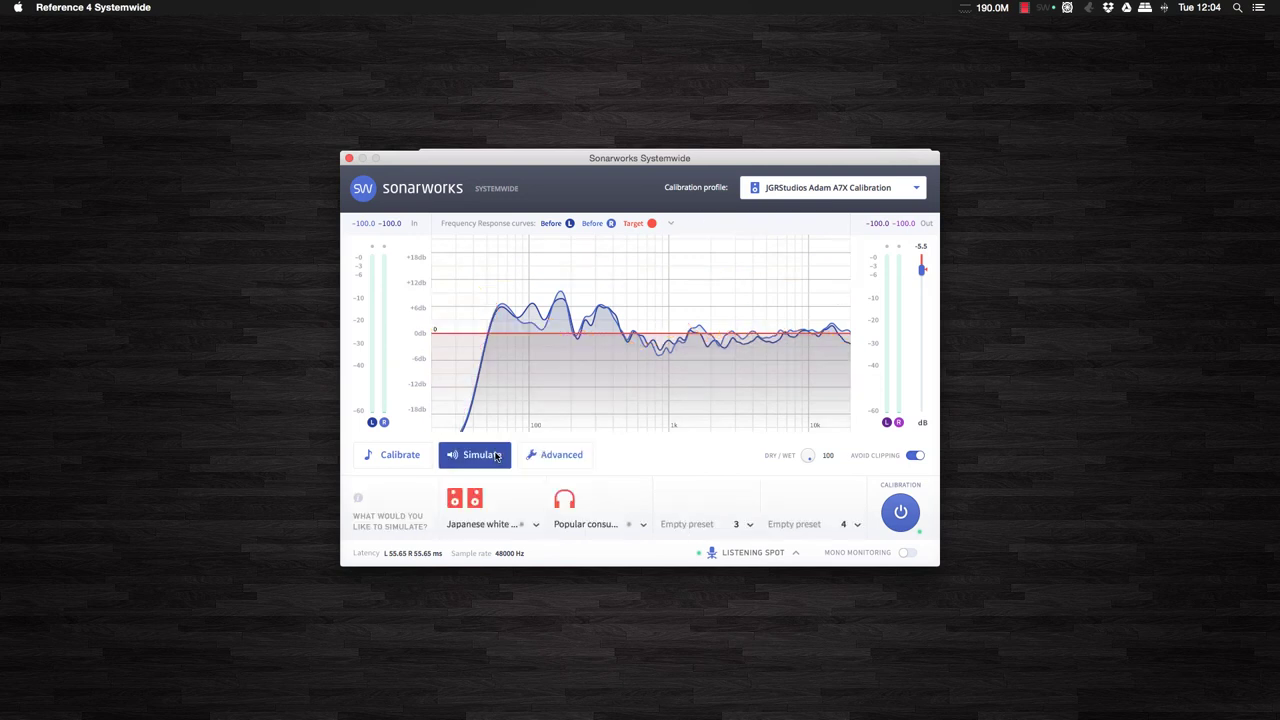
pyautogui.click(404, 456)
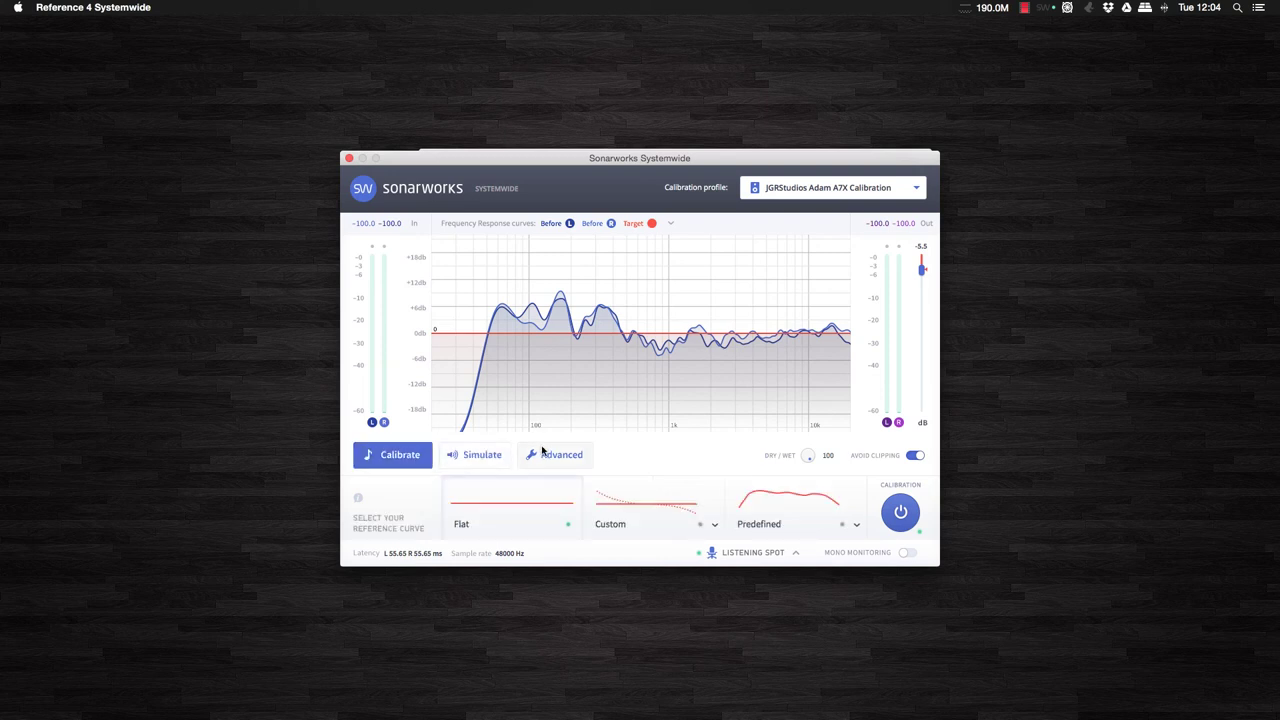